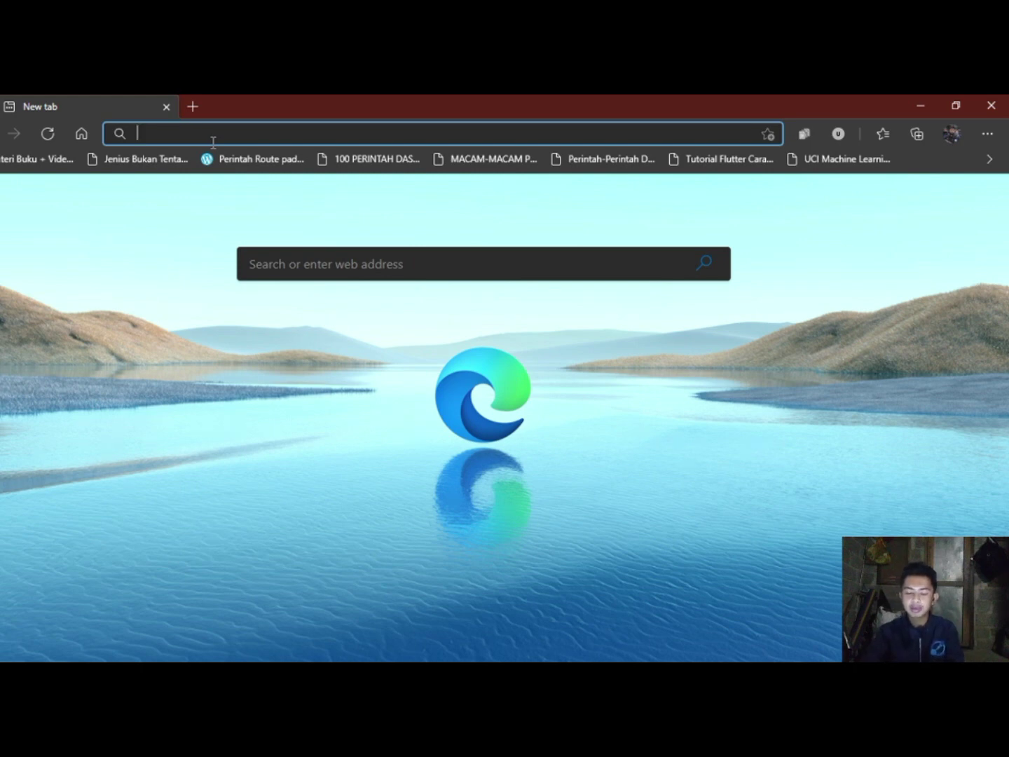
Load the localhost/sgm Klinik Gigi site from the 'local' address-bar suggestion.
text(local)
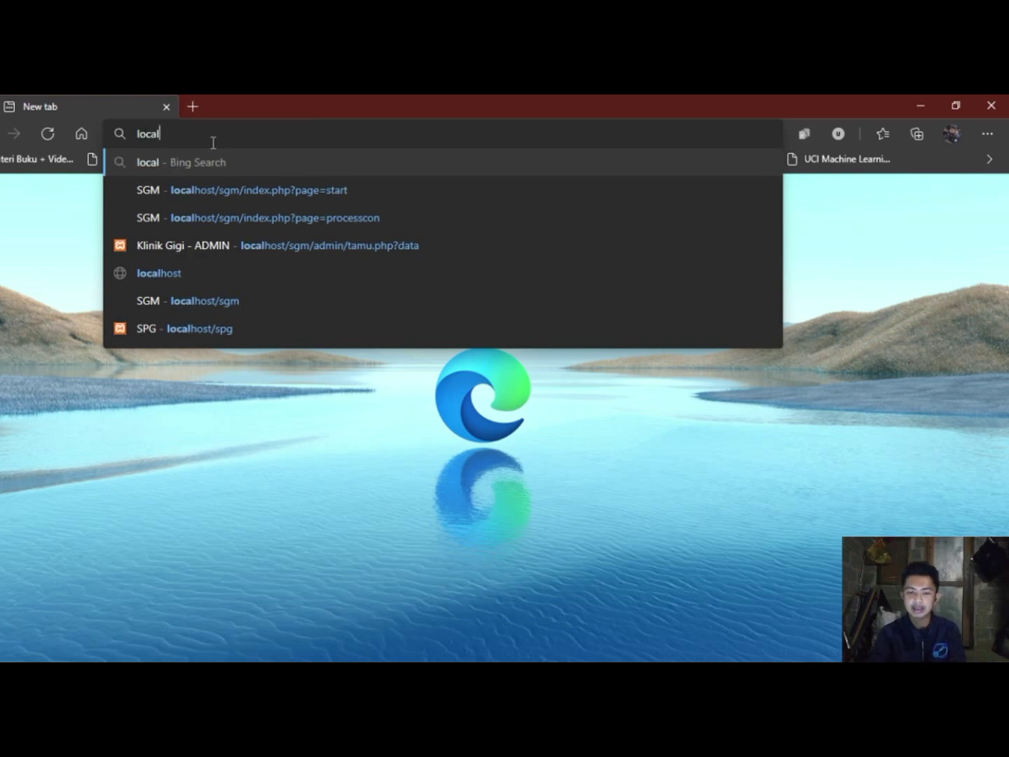
key(Down)
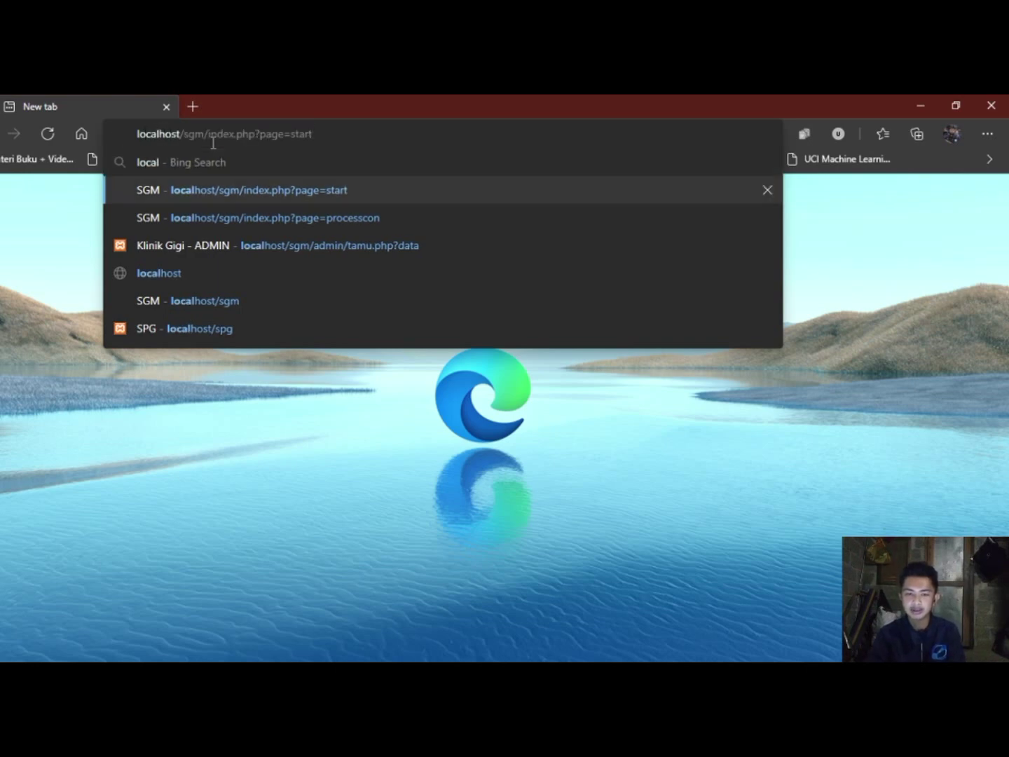
key(Return)
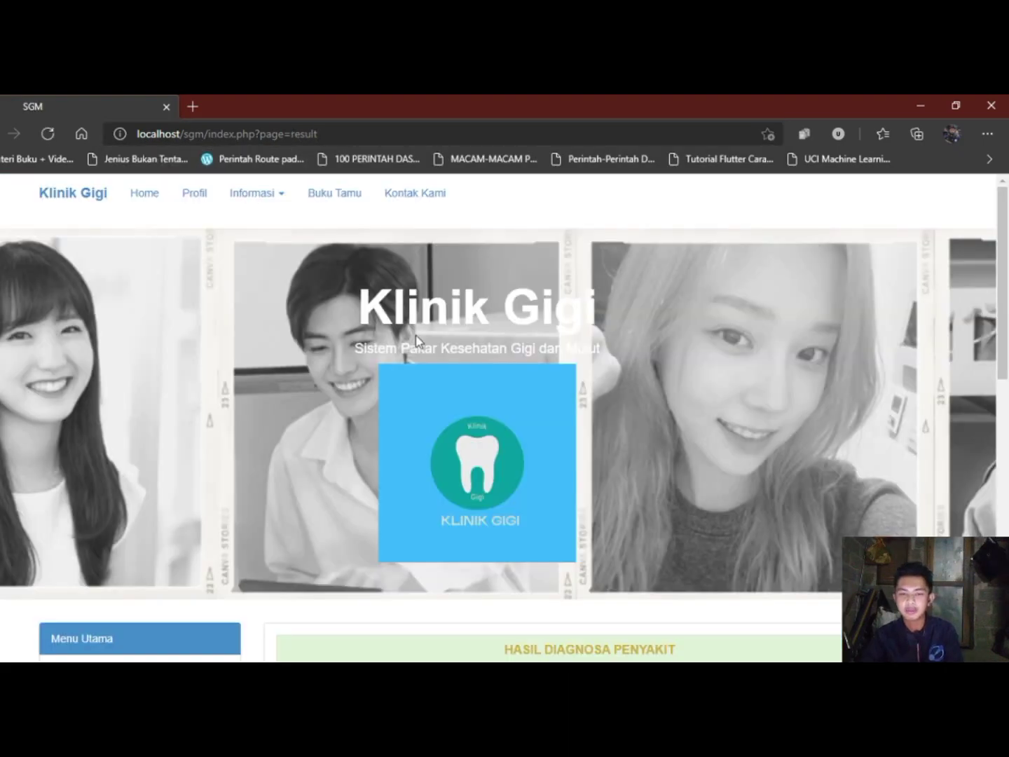
Go to the Klinik Gigi welcome page from the Home navbar link.
scroll(418, 340, down, 4)
scroll(418, 342, up, 4)
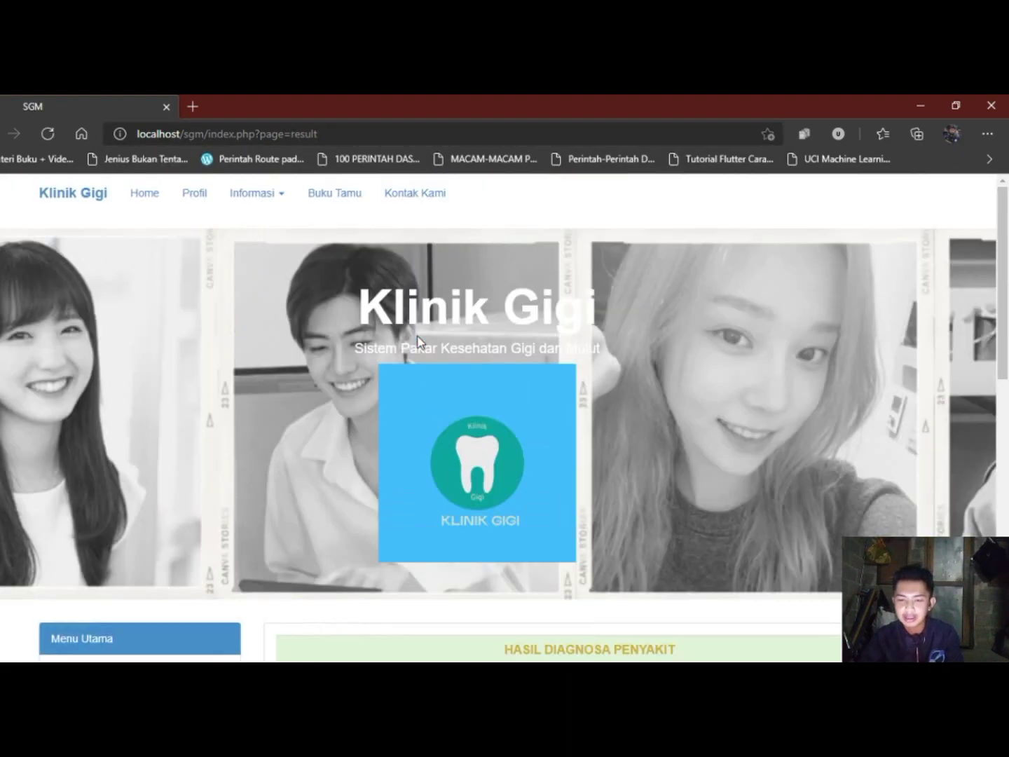
click(142, 198)
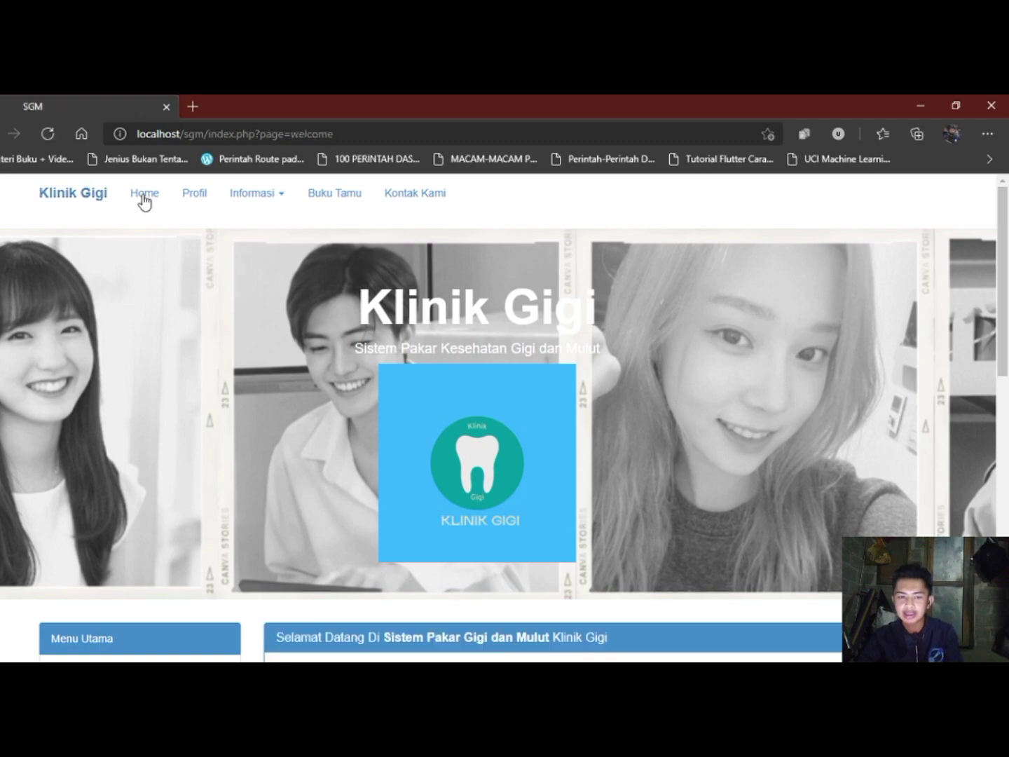
Scroll through the welcome introduction and the Postingan Artikel list.
scroll(311, 347, down, 5)
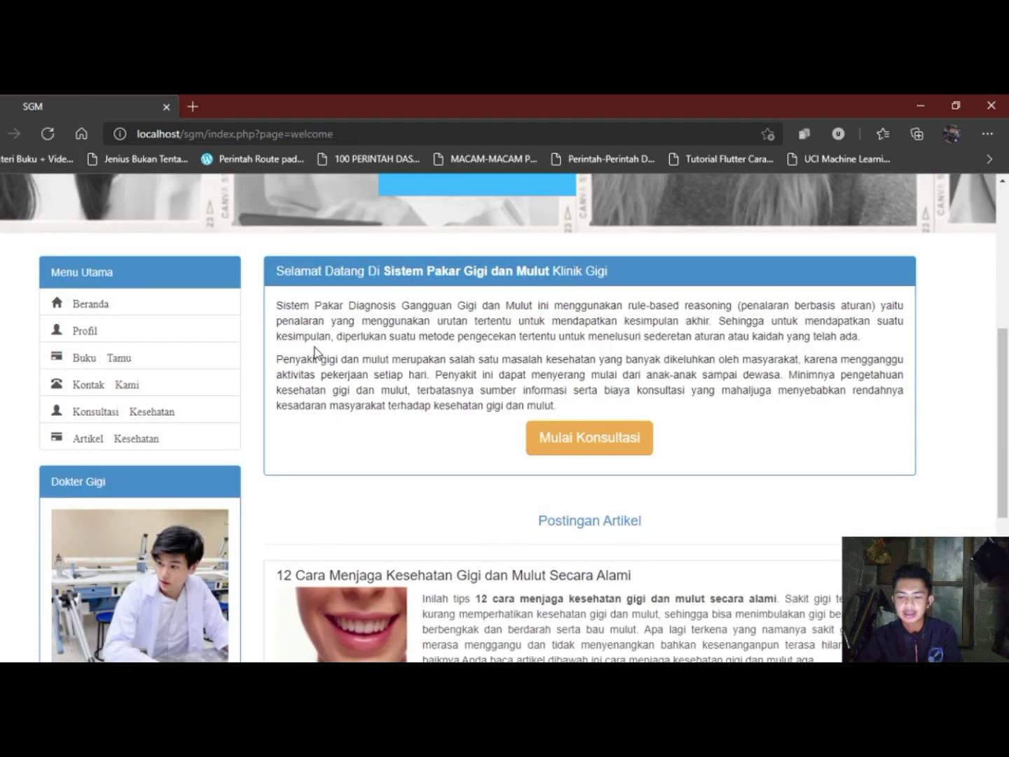
scroll(315, 351, up, 3)
scroll(315, 352, up, 2)
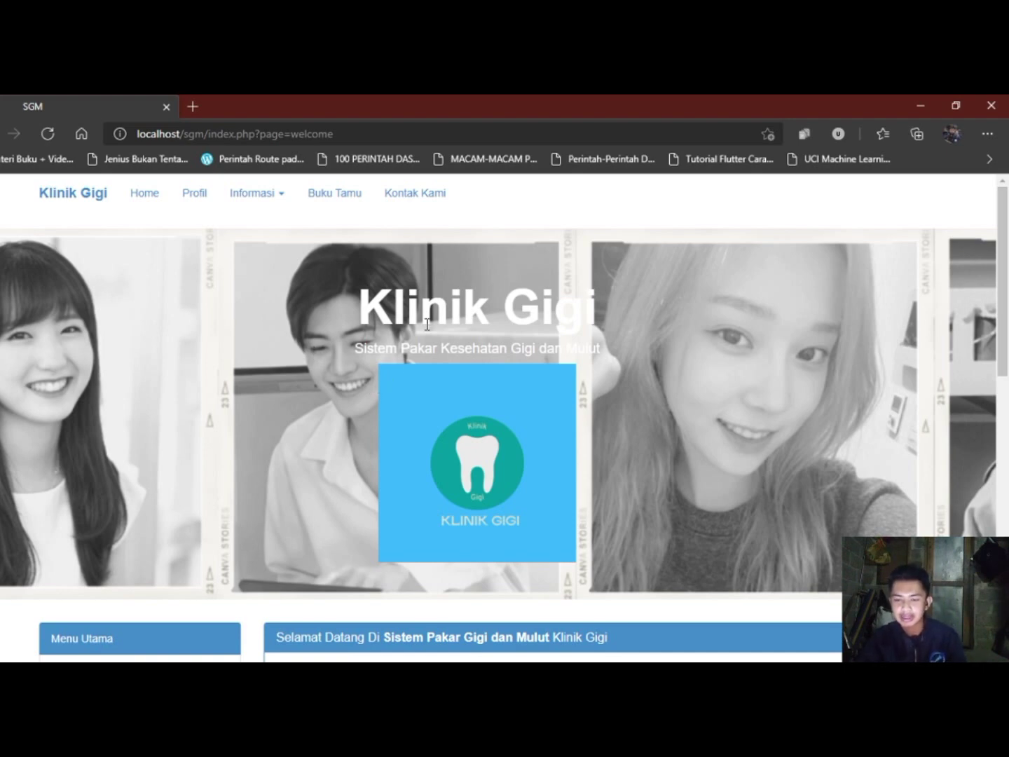
scroll(427, 324, down, 1)
scroll(425, 326, down, 3)
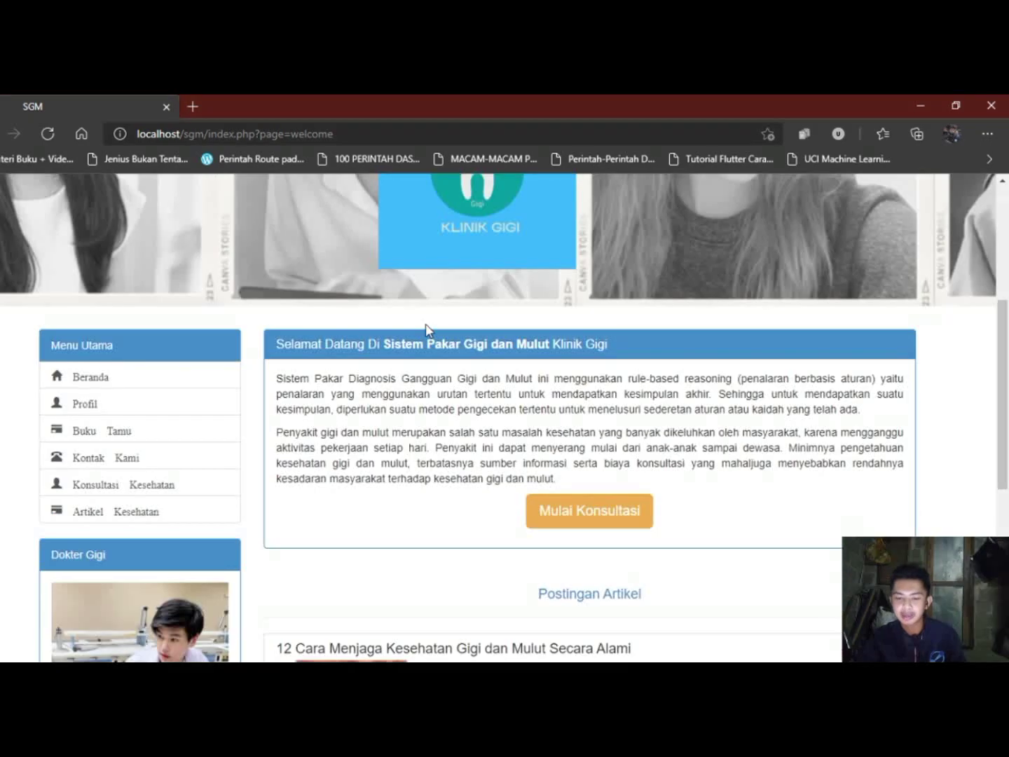
scroll(426, 330, down, 6)
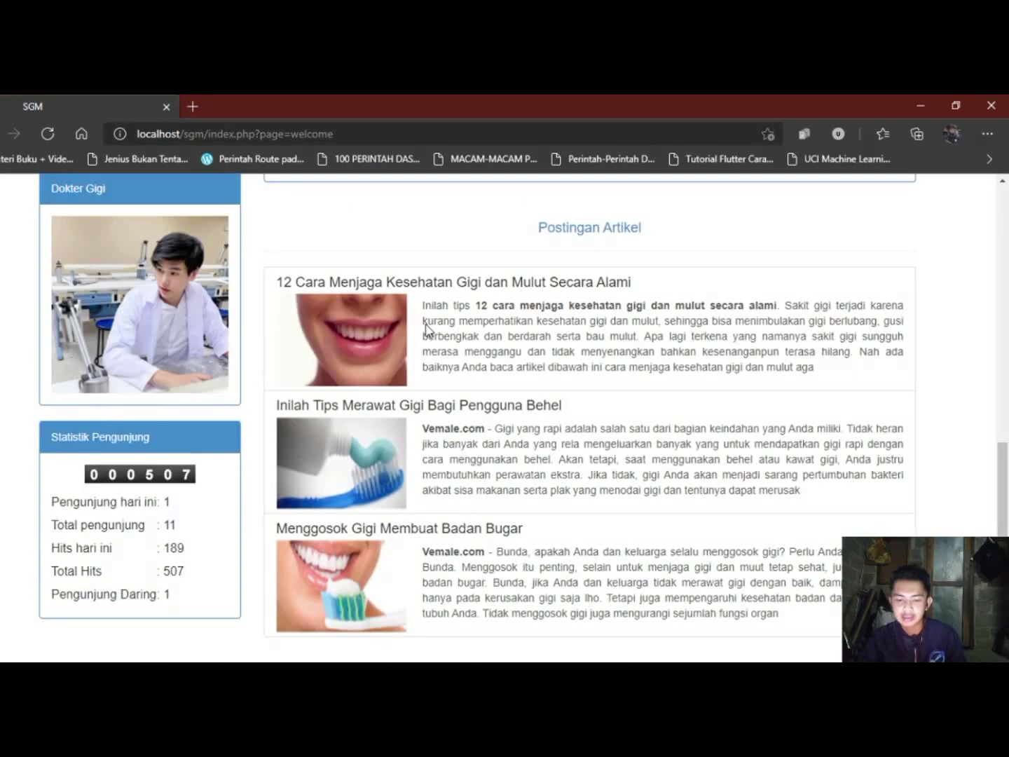
scroll(460, 412, up, 10)
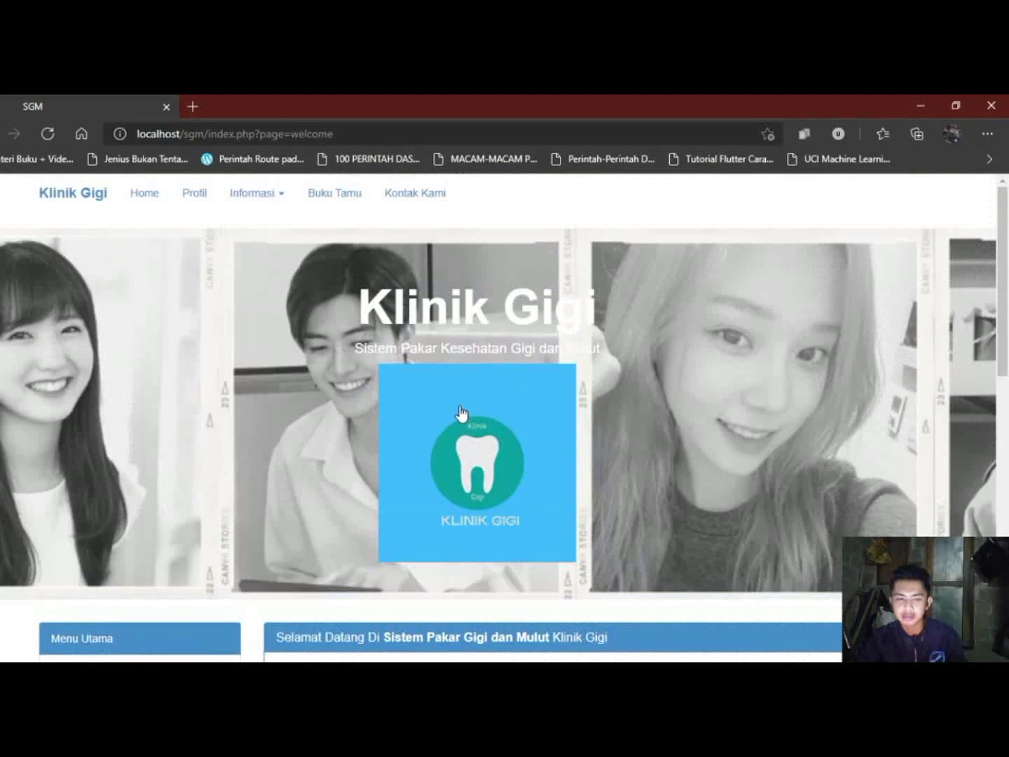
scroll(458, 406, down, 3)
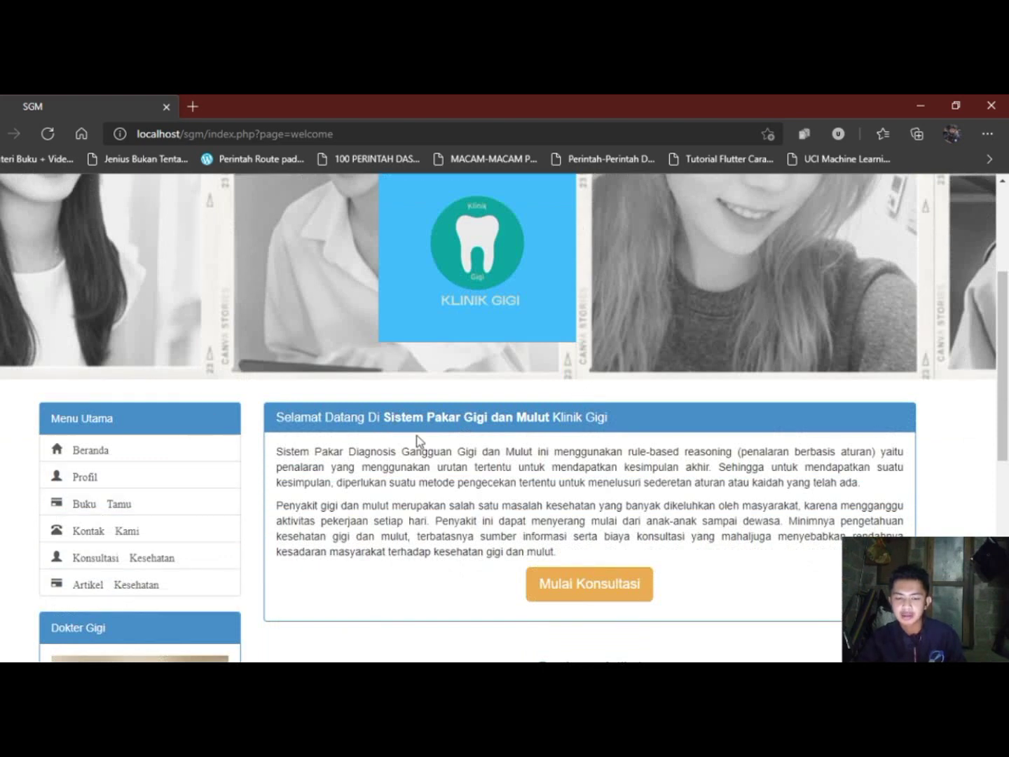
scroll(418, 439, down, 2)
scroll(419, 438, down, 1)
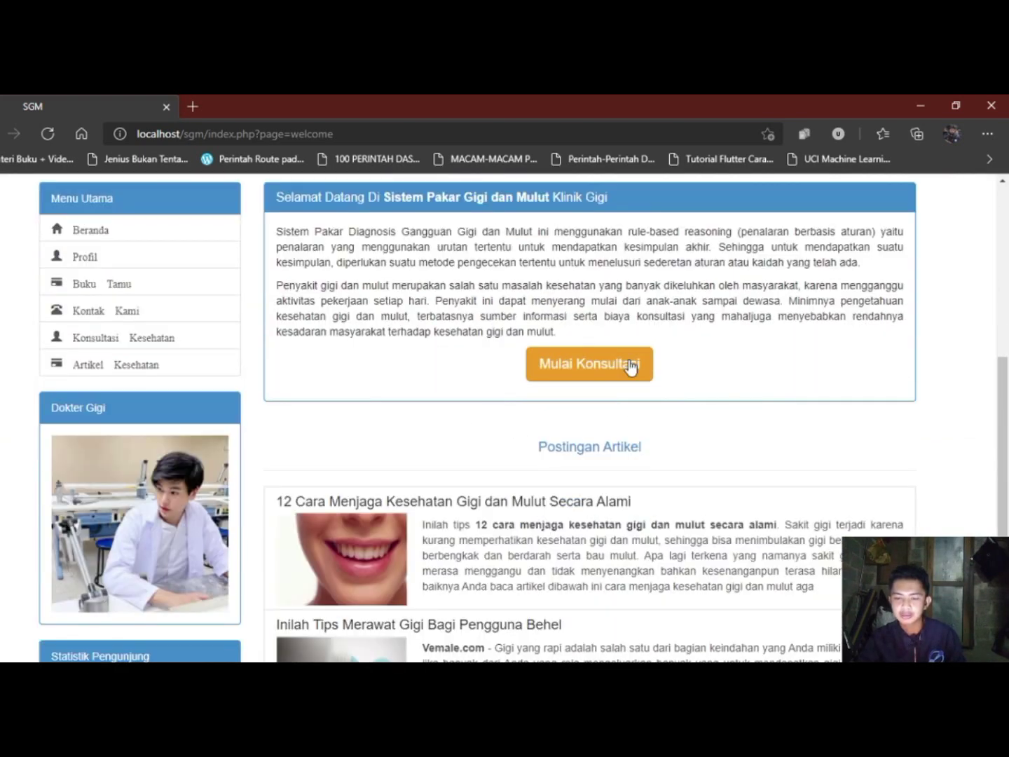
scroll(692, 475, down, 2)
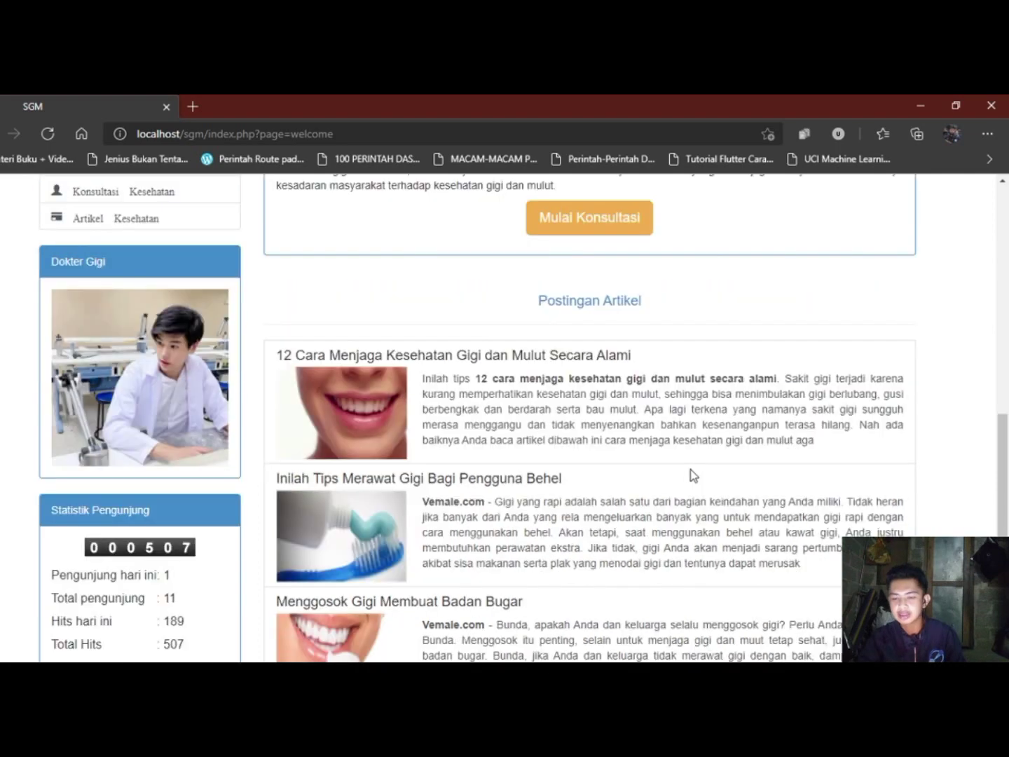
scroll(661, 493, down, 2)
scroll(514, 421, up, 6)
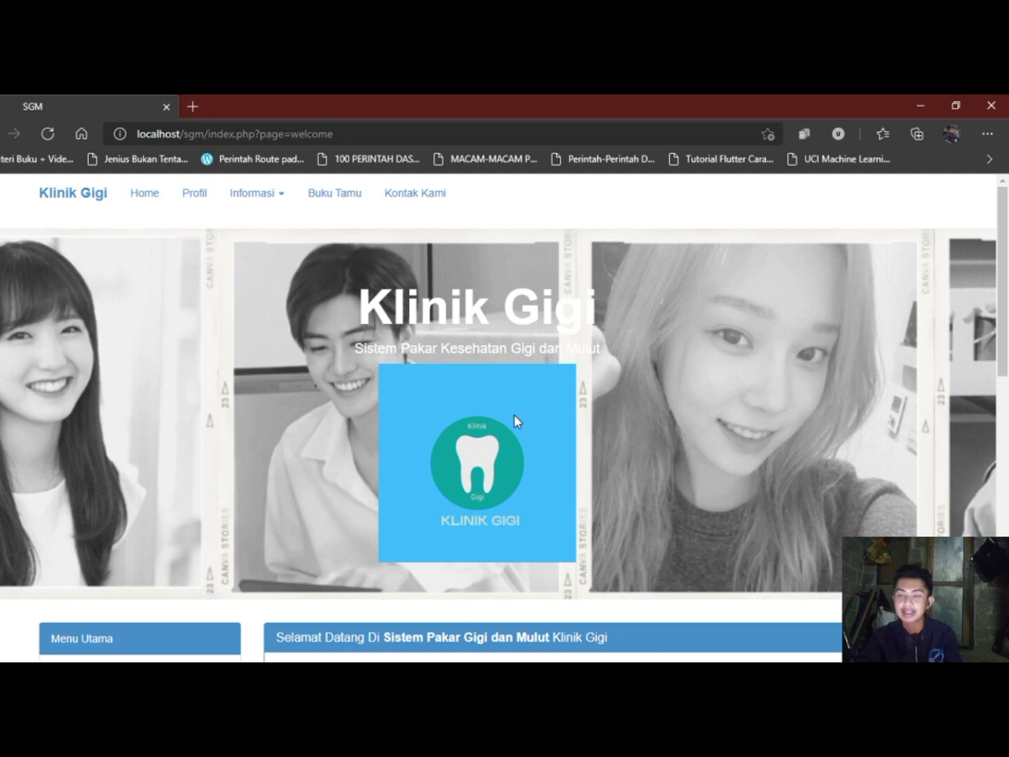
scroll(565, 354, down, 5)
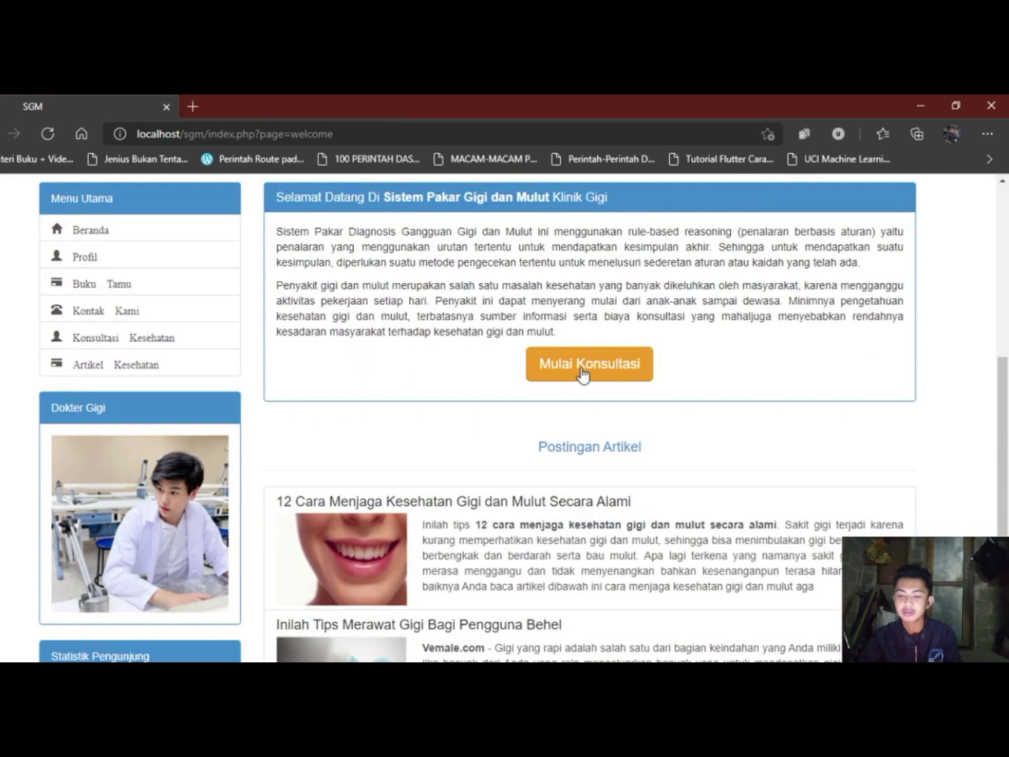
Start a consultation with Mulai Konsultasi and bring the empty Daftar Diagnosa form into view.
click(581, 374)
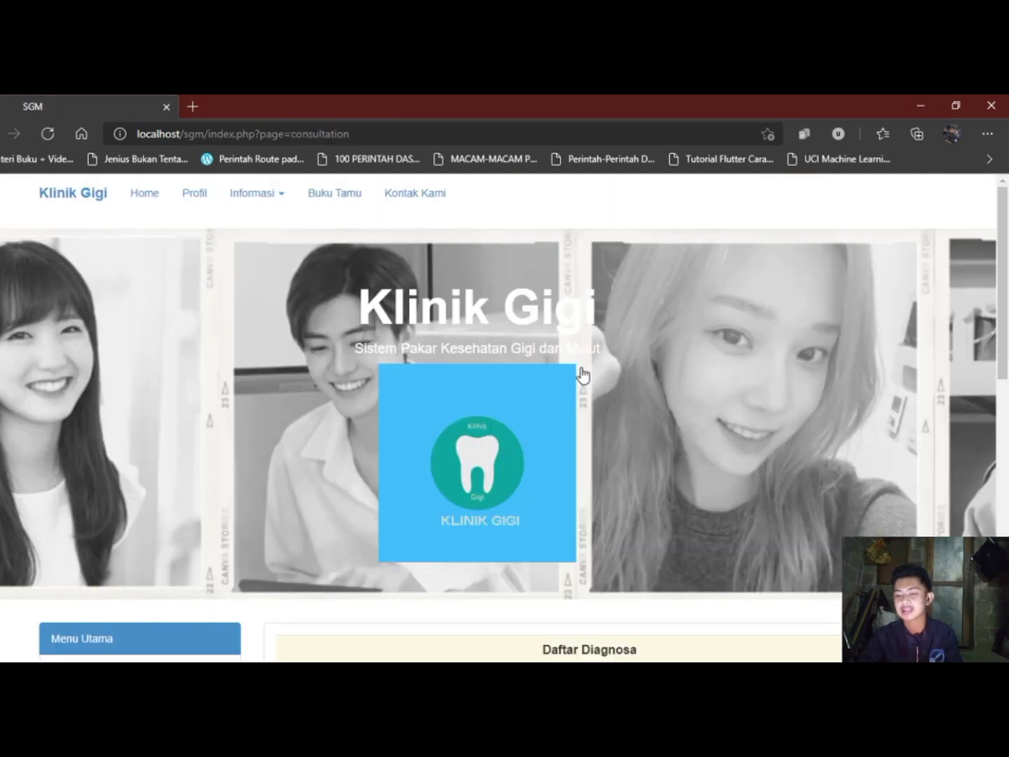
scroll(581, 373, down, 3)
scroll(582, 376, up, 2)
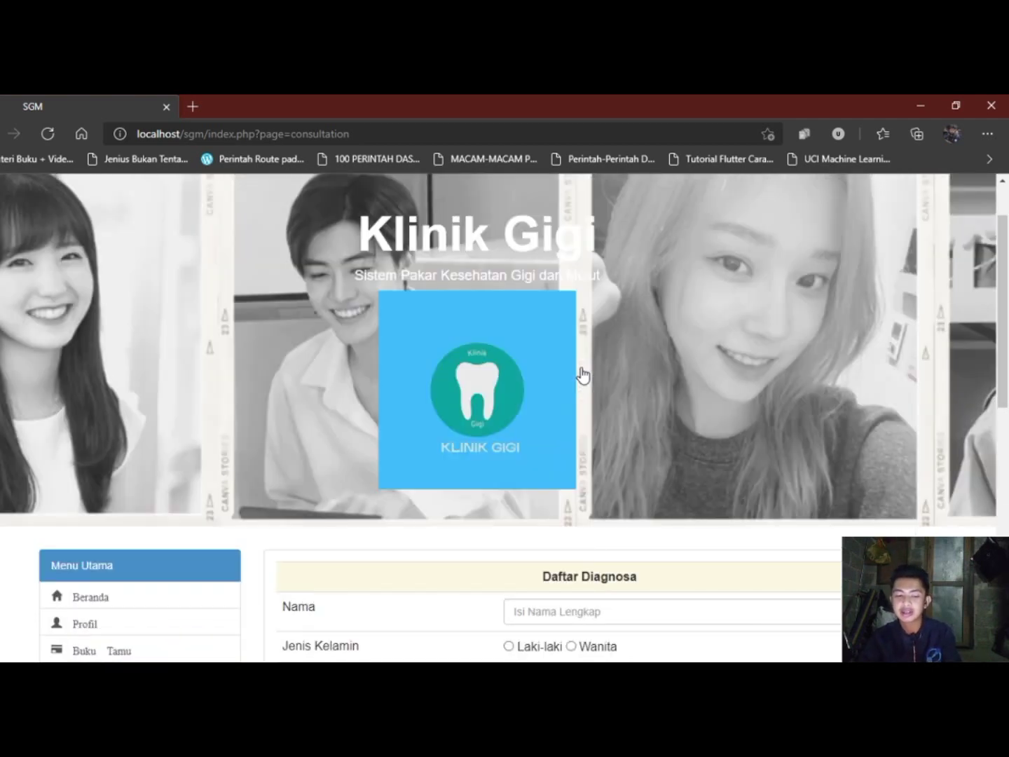
scroll(582, 376, down, 3)
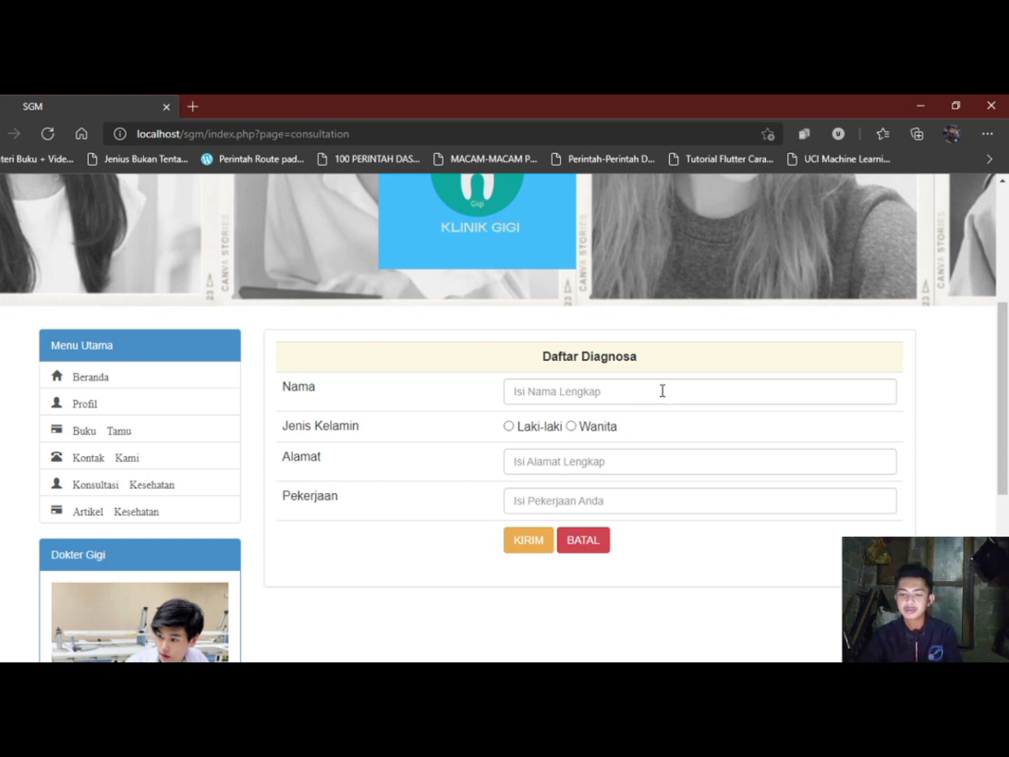
Enter the patient's full name in Nama and select Laki-laki as gender.
click(662, 391)
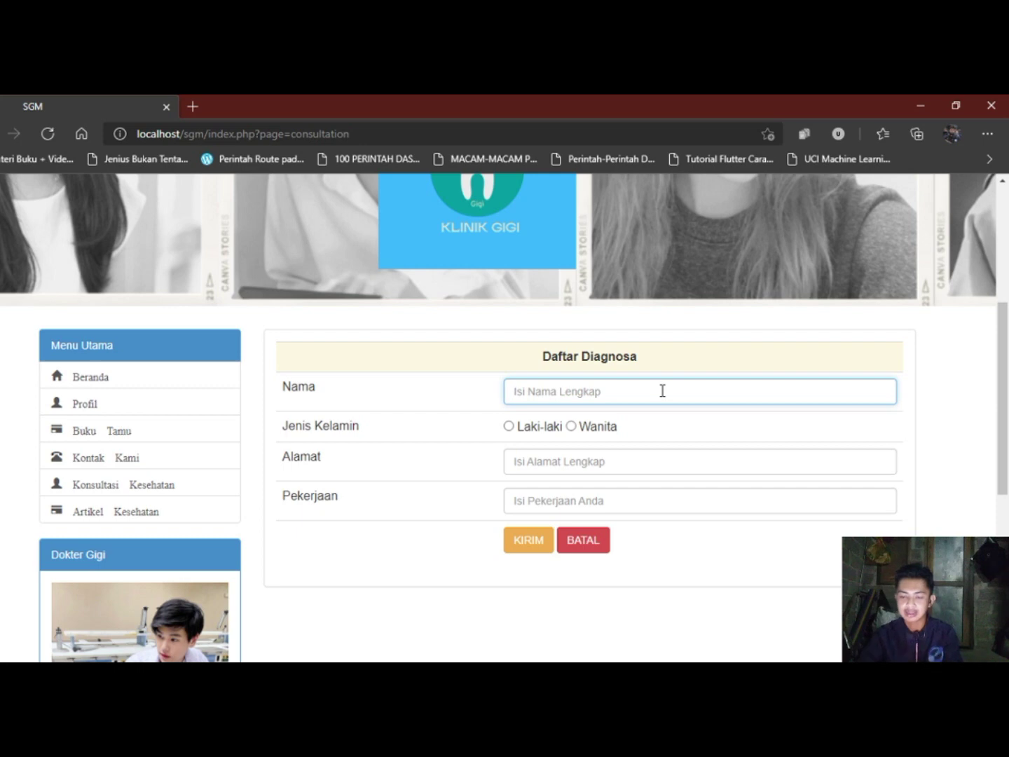
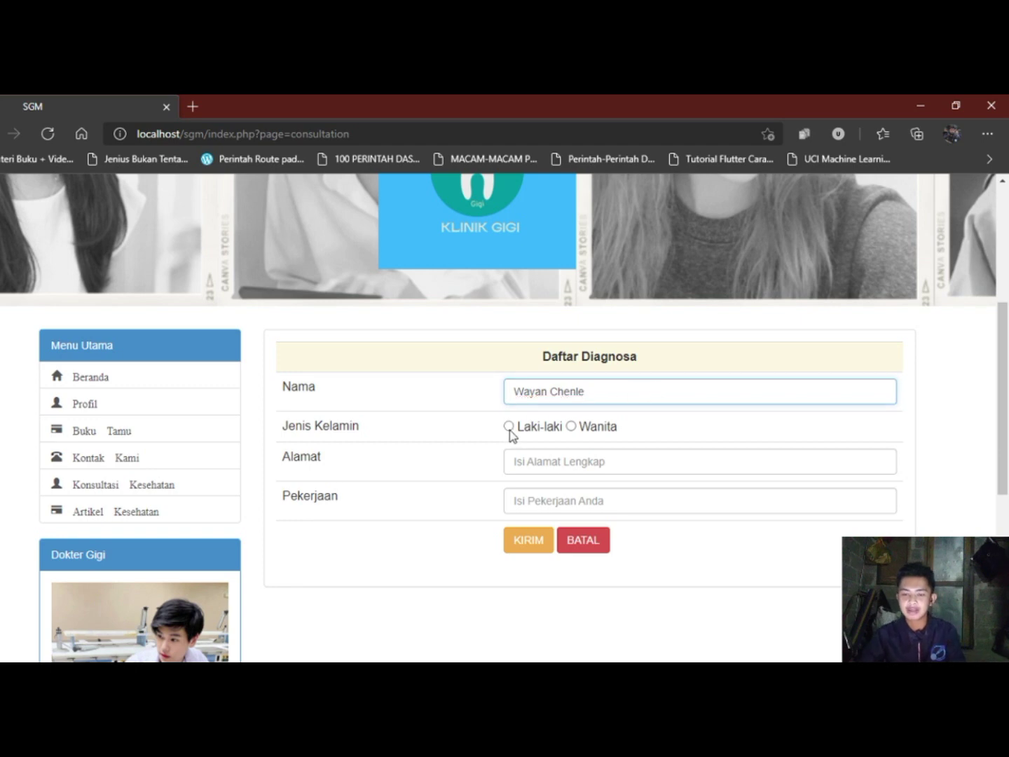
click(509, 427)
Fill in the patient's address in Alamat and 'Siswa' as Pekerjaan.
click(539, 462)
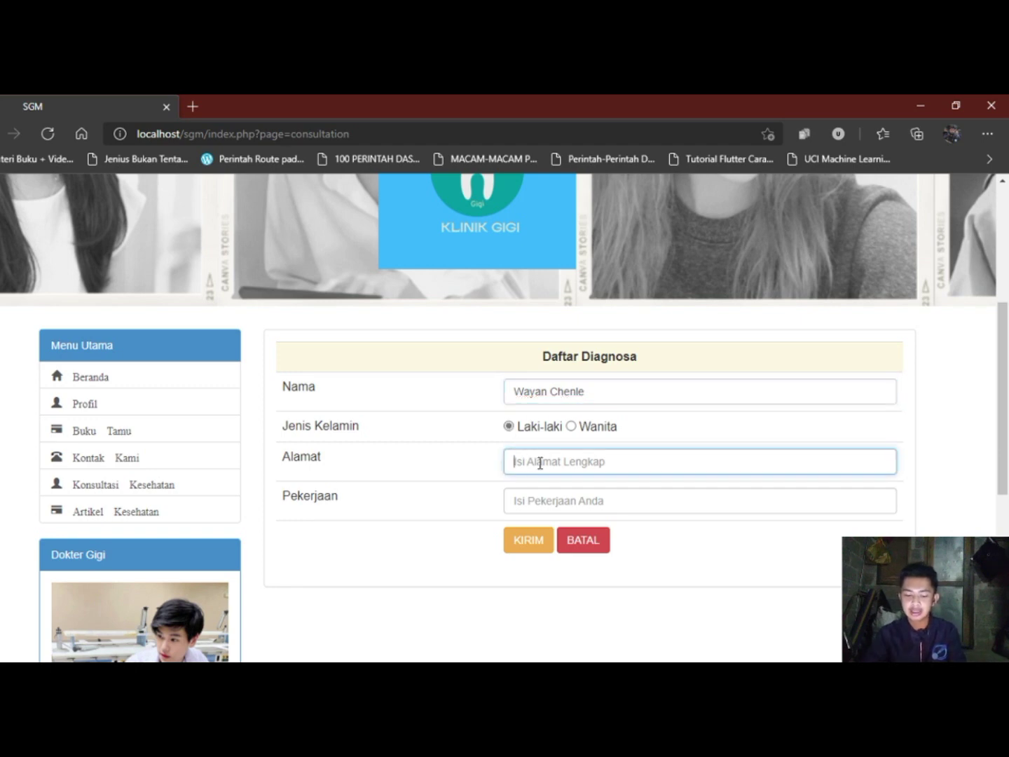
text(Desa Kwangya)
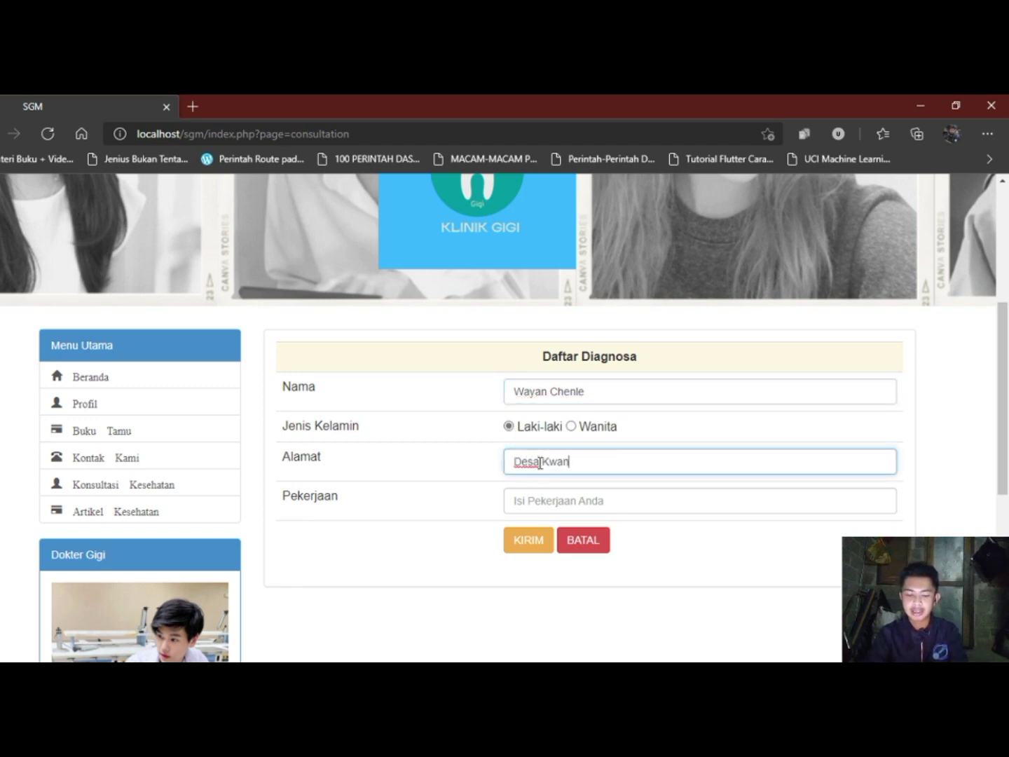
click(546, 497)
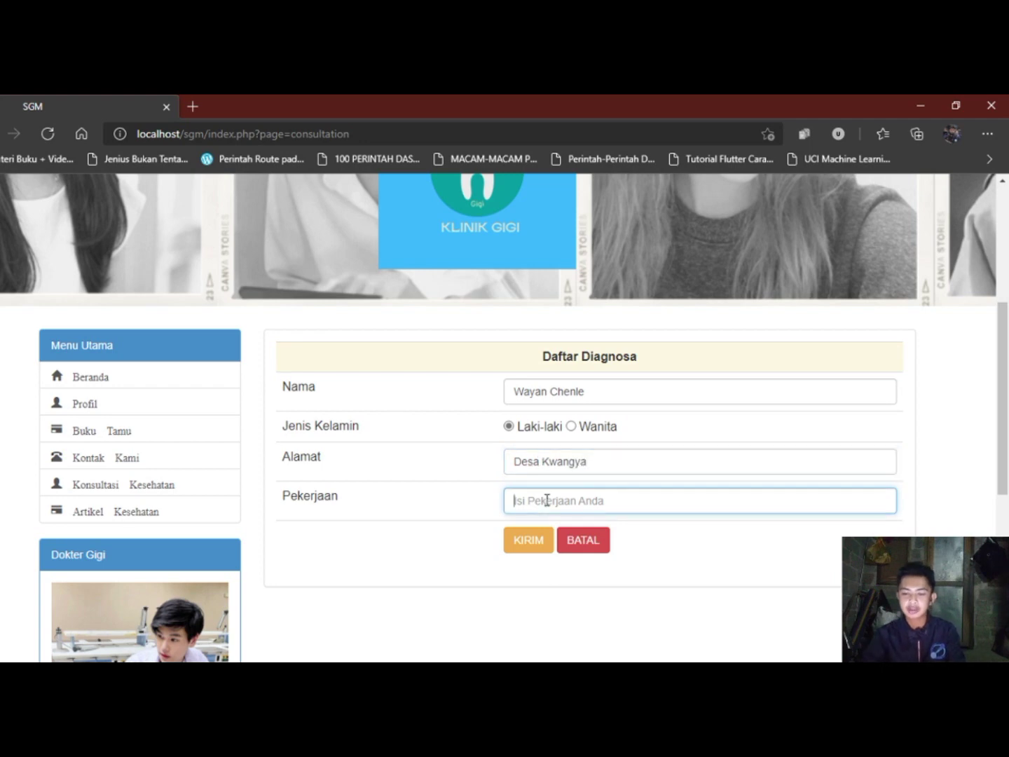
text(Sil)
key(BackSpace)
key(BackSpace)
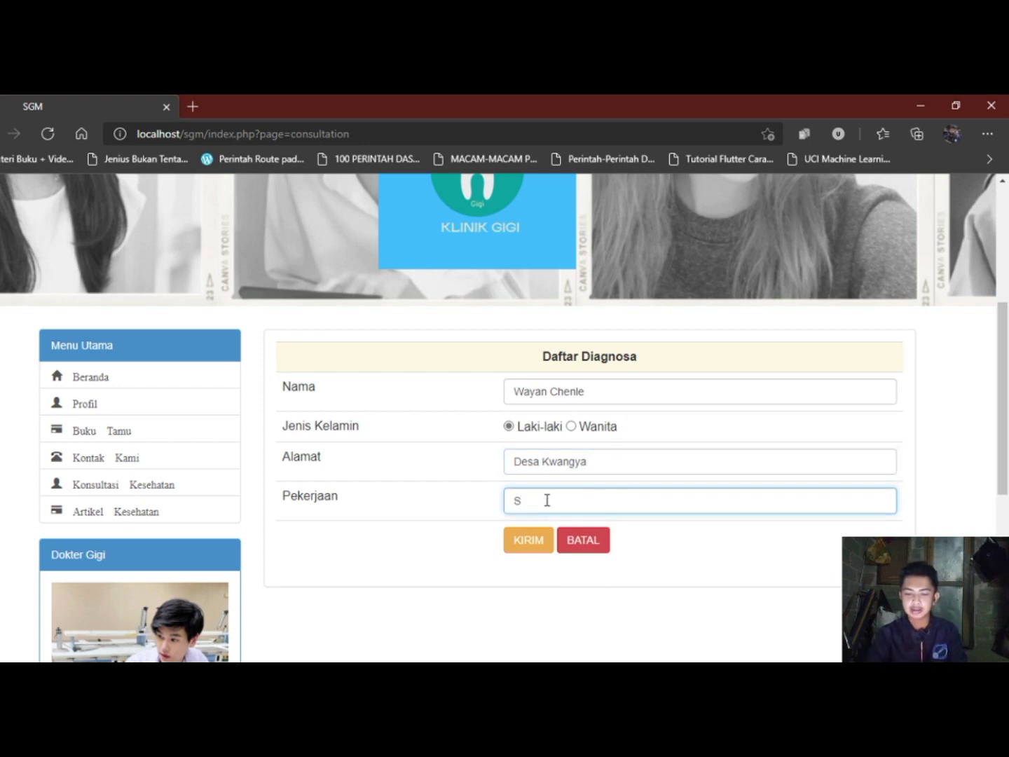
text(iswa)
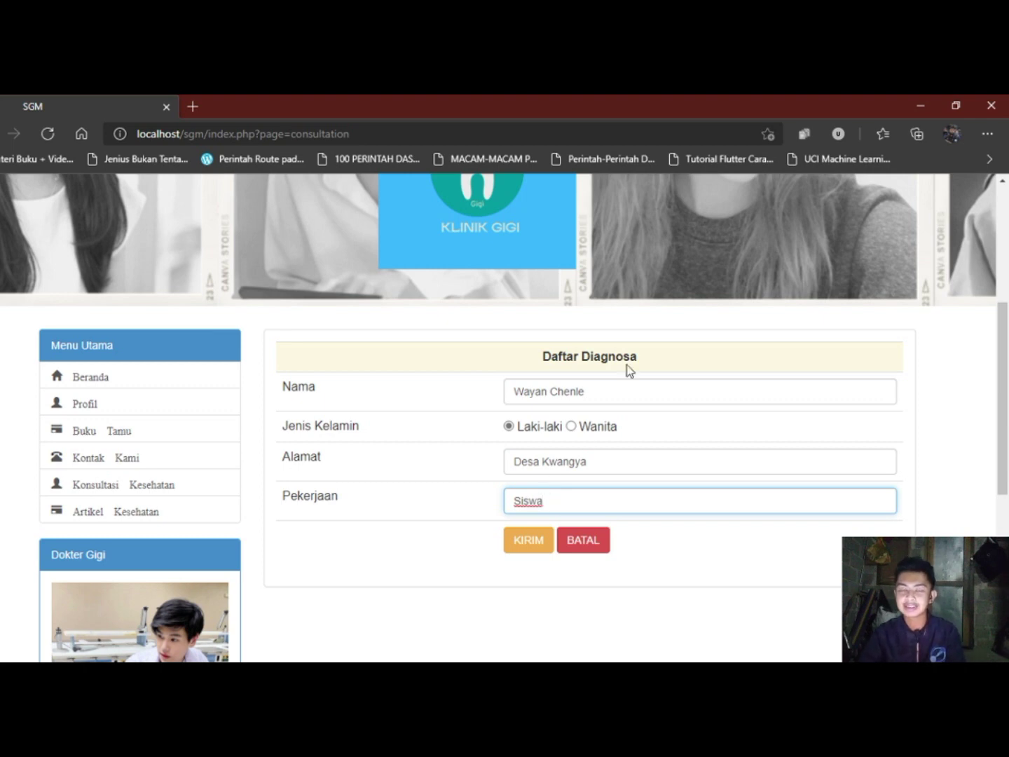
Submit the patient form and answer Yes to bad breath, white tongue patches and fever.
click(529, 550)
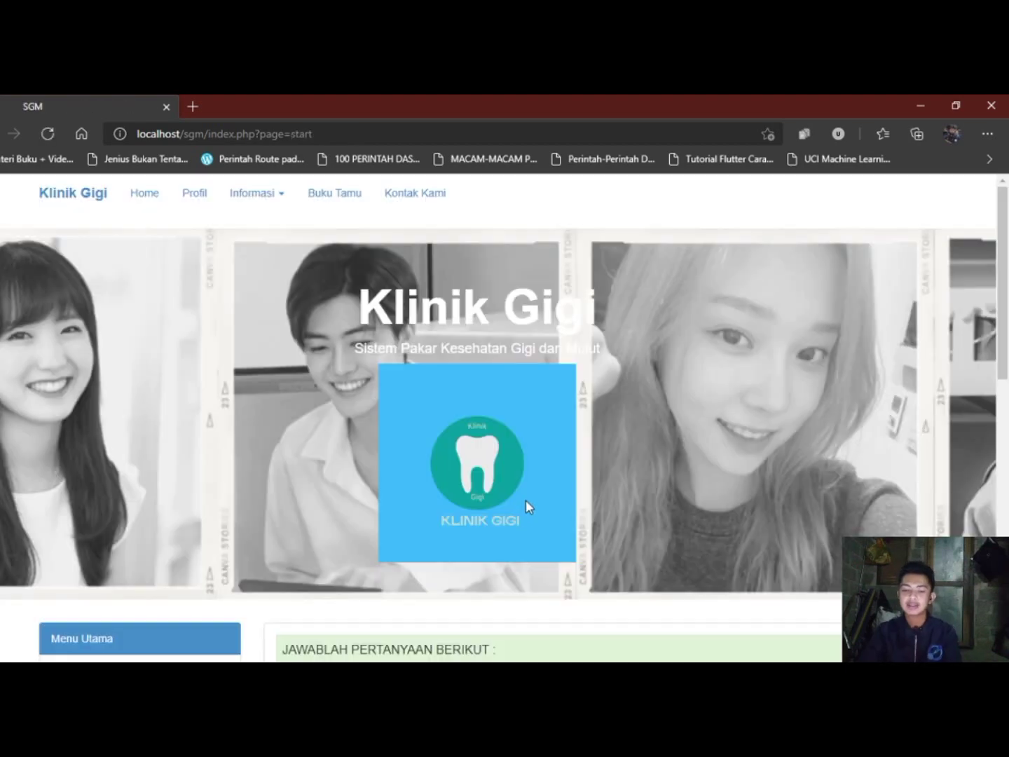
scroll(529, 507, down, 3)
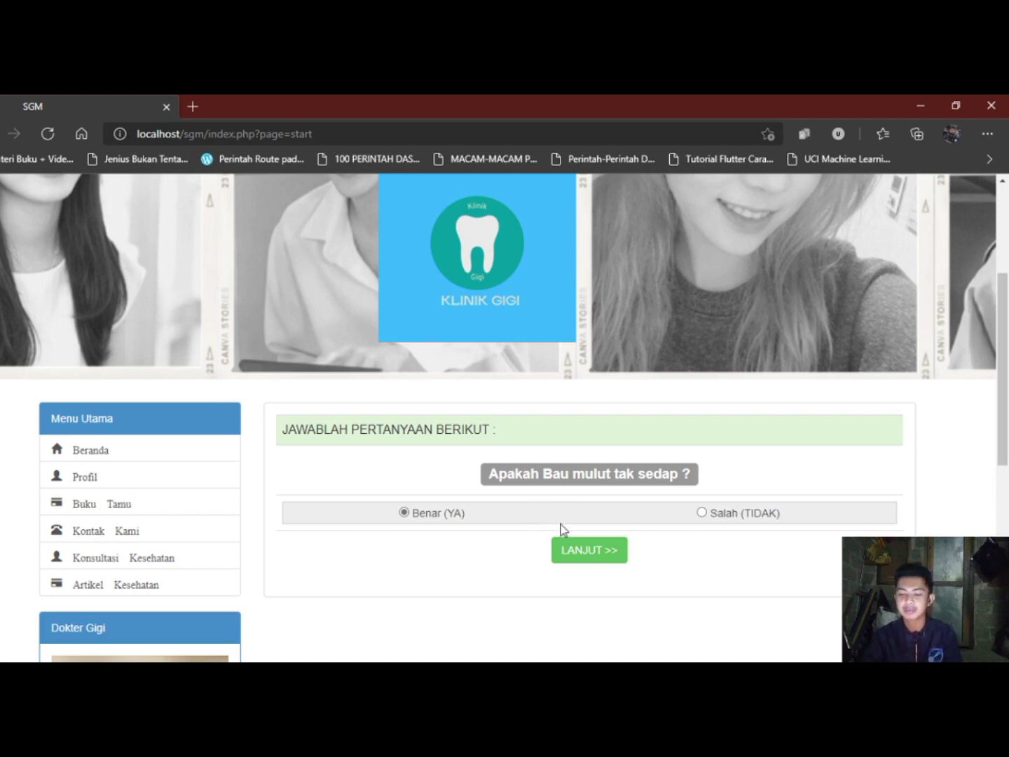
click(581, 553)
scroll(602, 536, down, 4)
scroll(603, 536, down, 1)
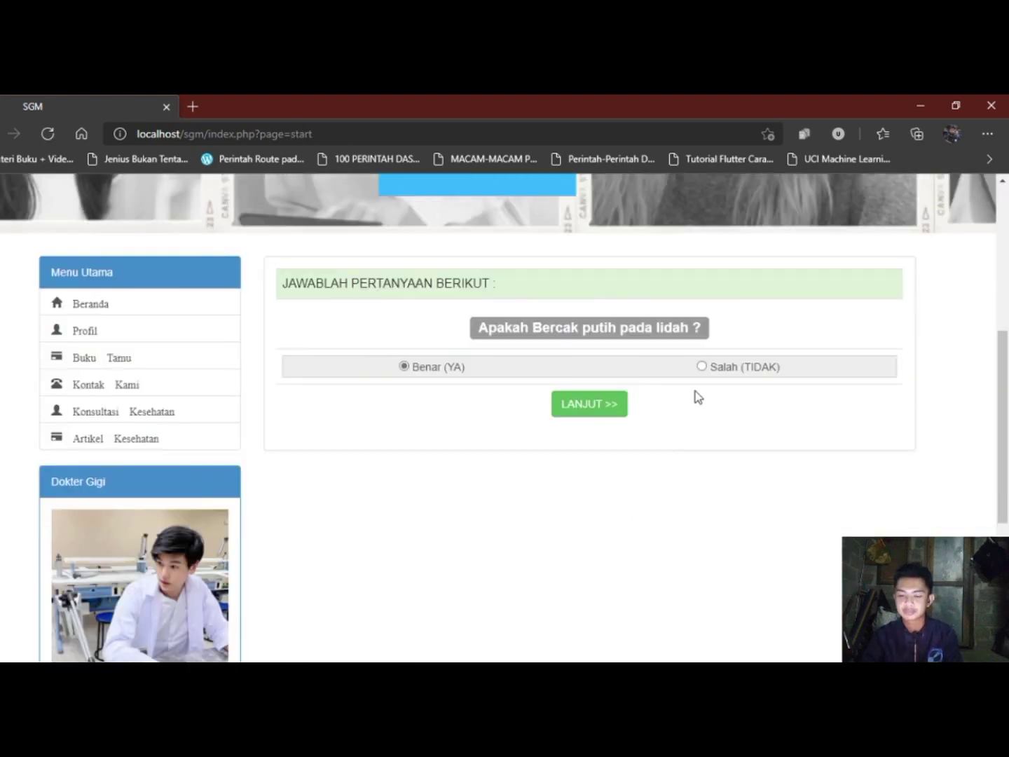
click(593, 405)
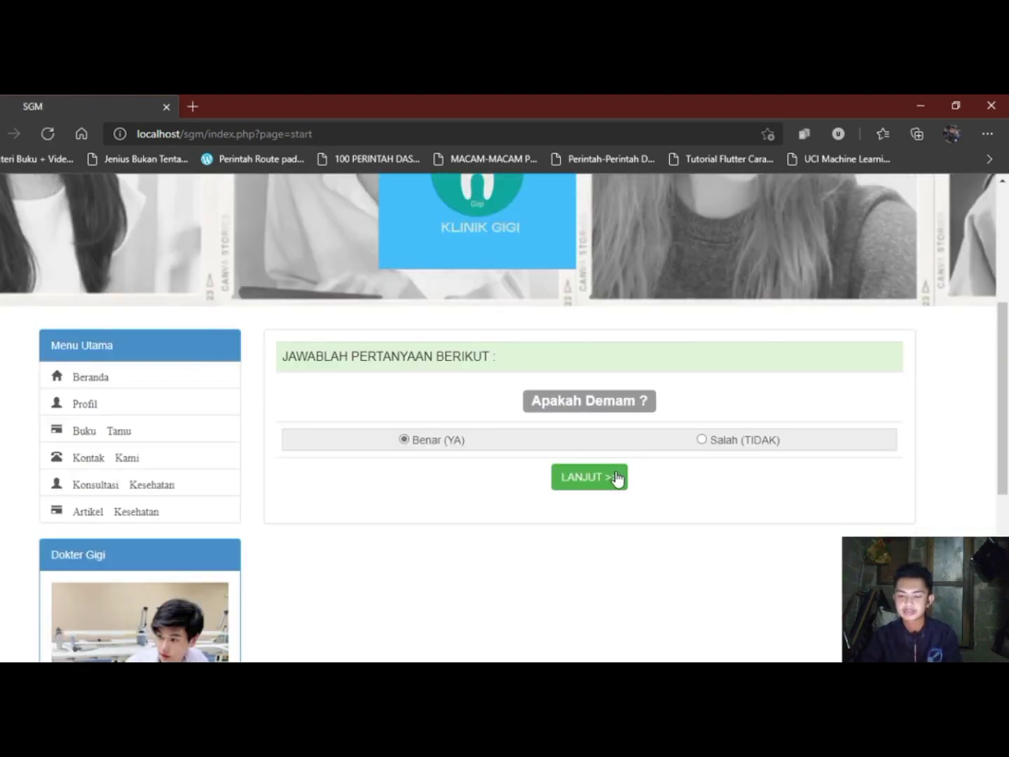
click(616, 478)
Review the Abses Periodontal result, highlighting the patient data, down to Cetak Hasil Diagnosa.
scroll(622, 479, down, 4)
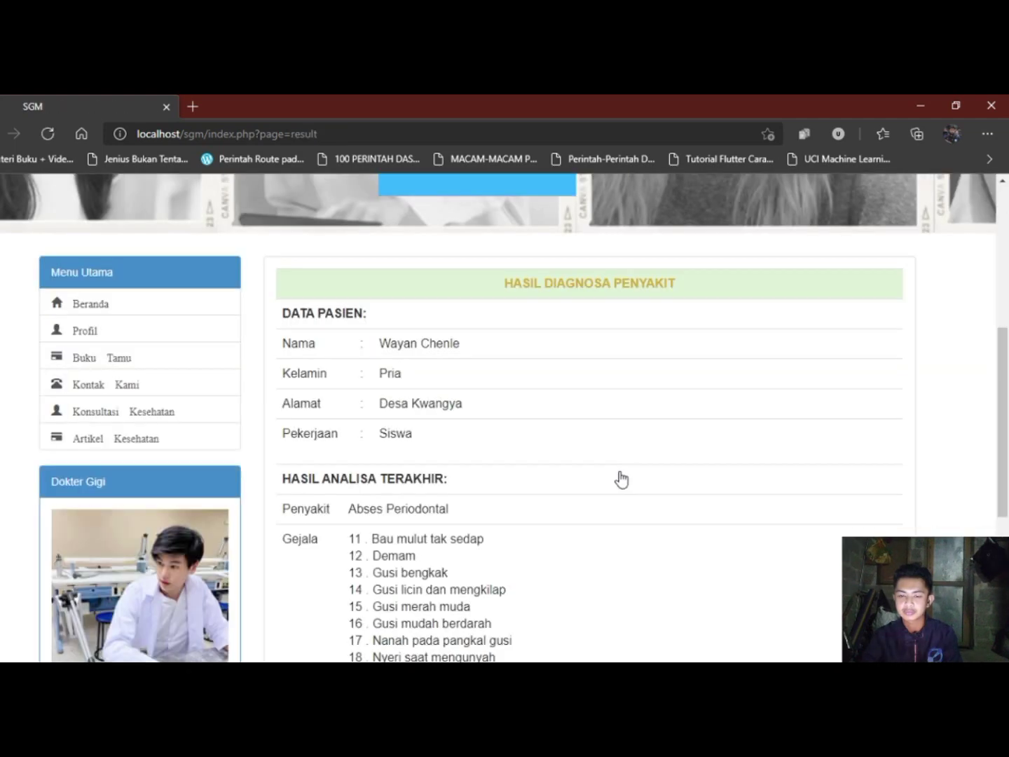
scroll(621, 479, down, 3)
scroll(622, 479, up, 4)
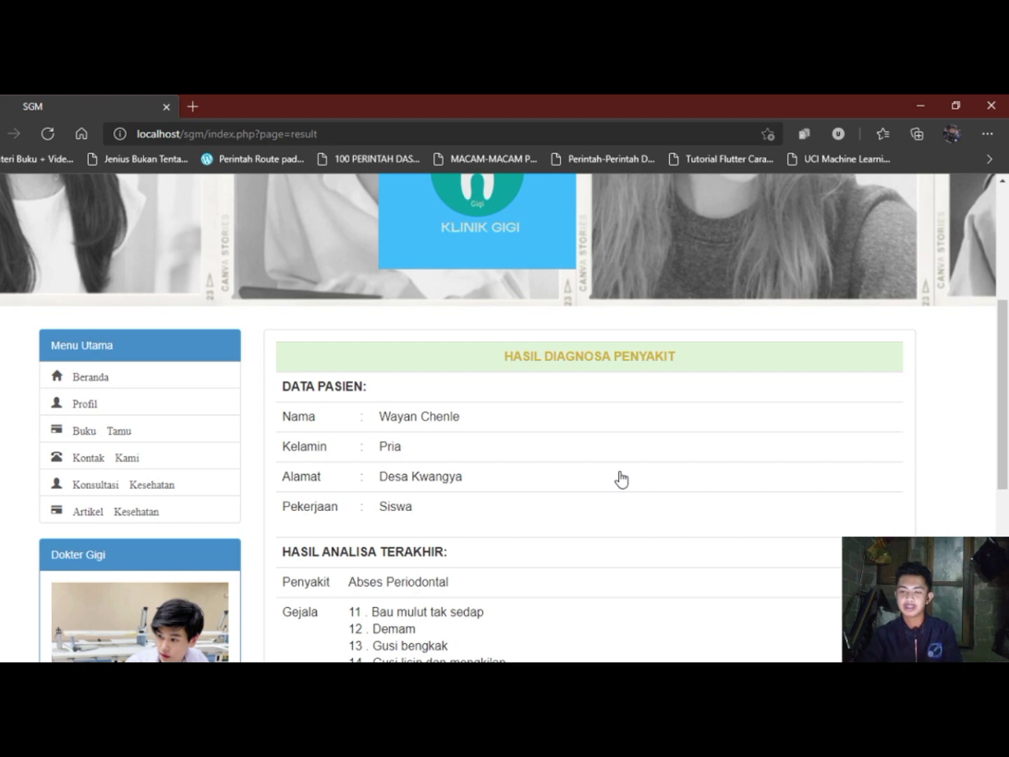
scroll(673, 439, down, 1)
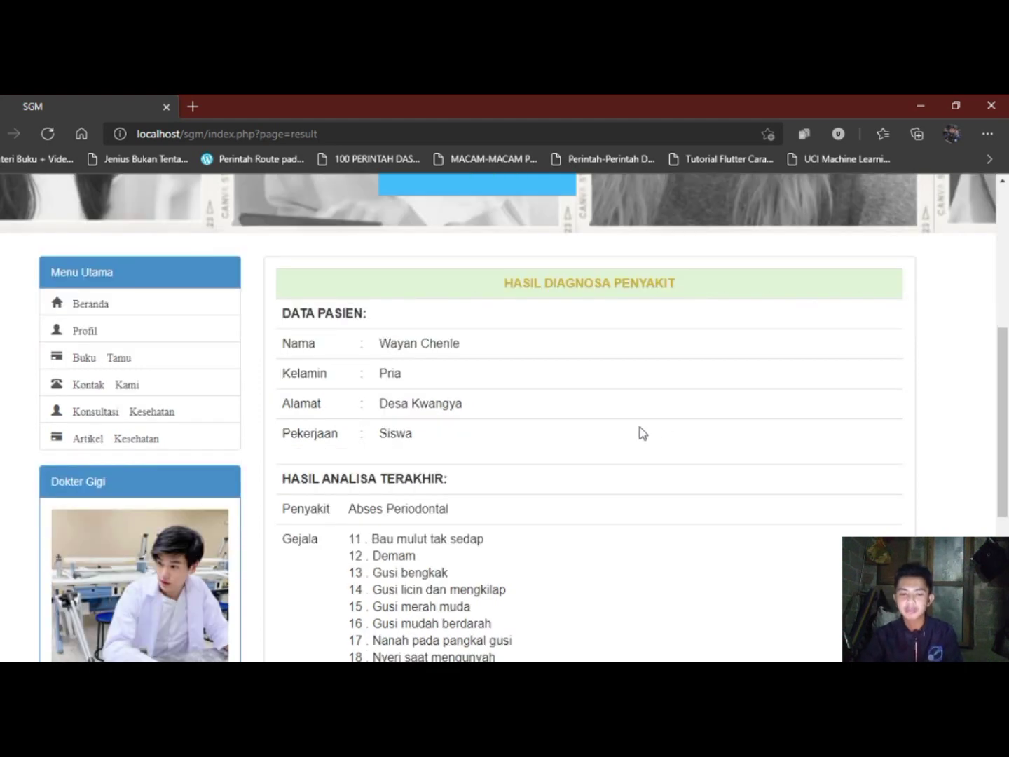
scroll(557, 395, down, 1)
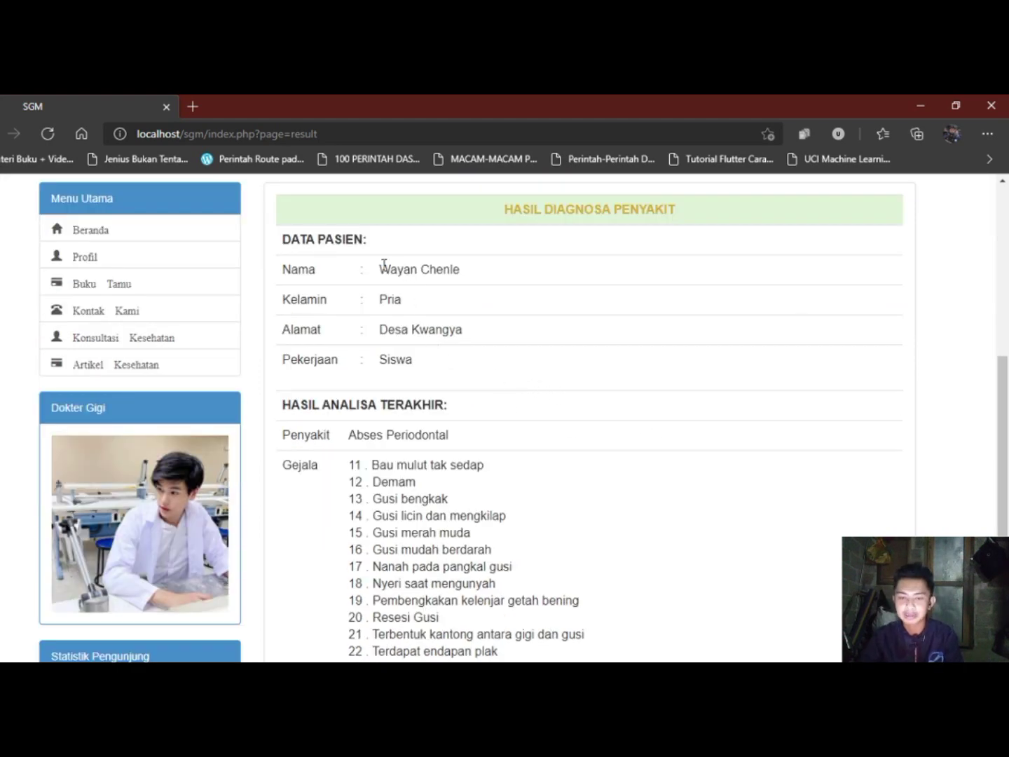
drag(384, 264, 455, 368)
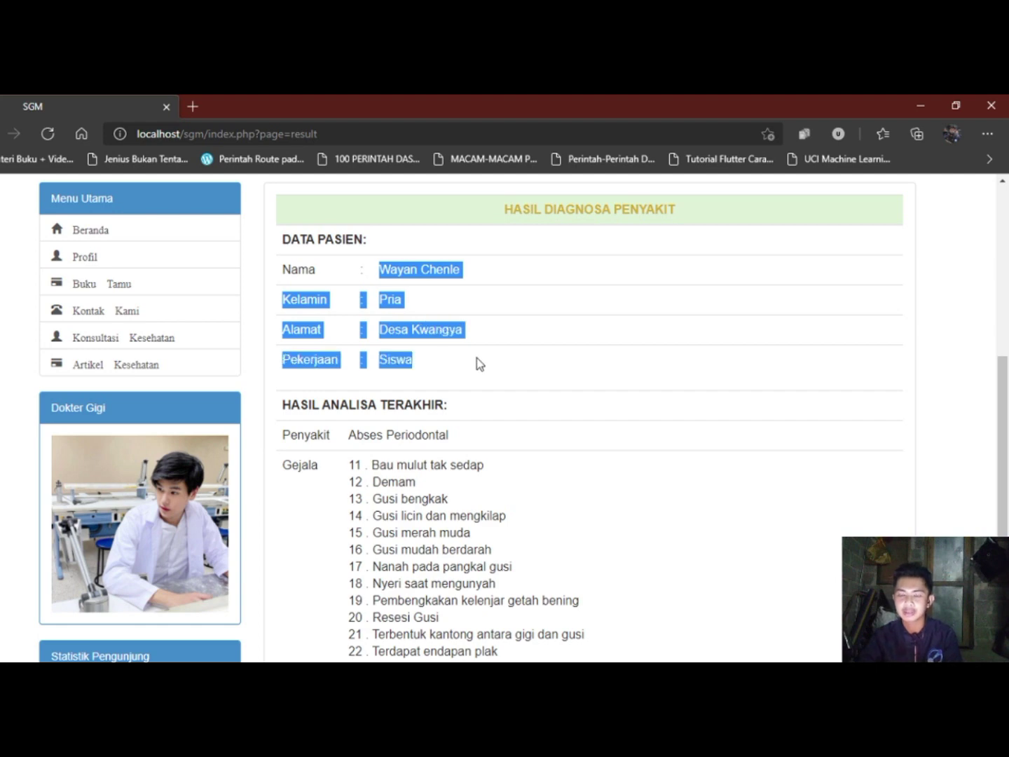
scroll(499, 362, down, 2)
click(538, 345)
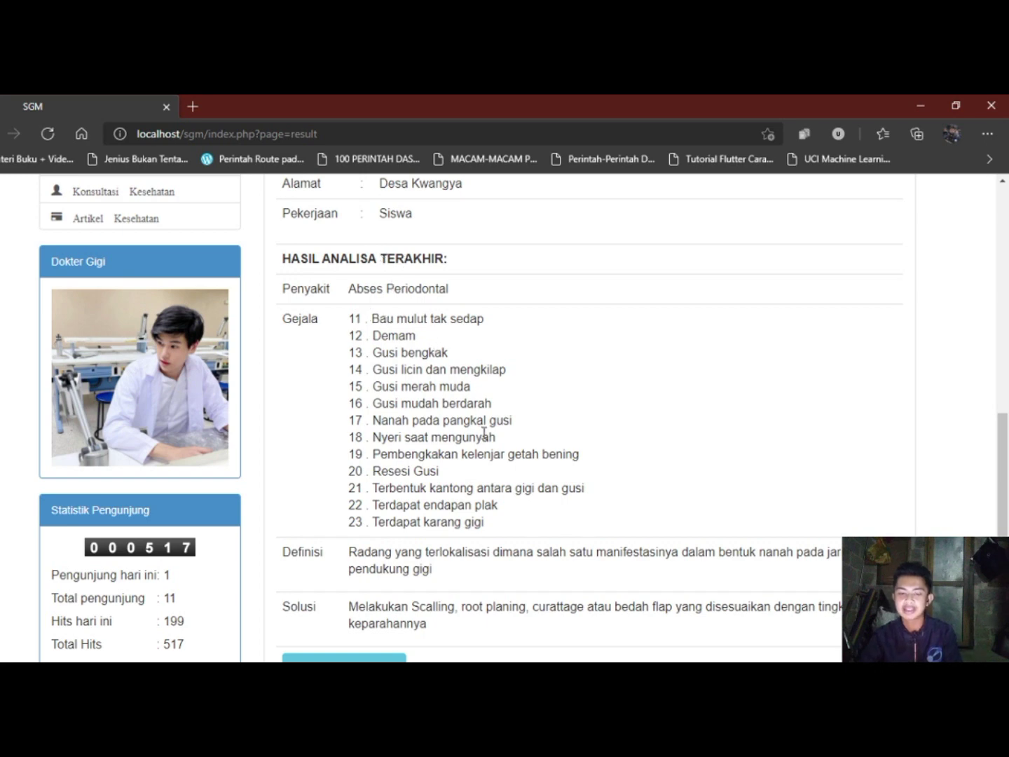
scroll(483, 432, down, 2)
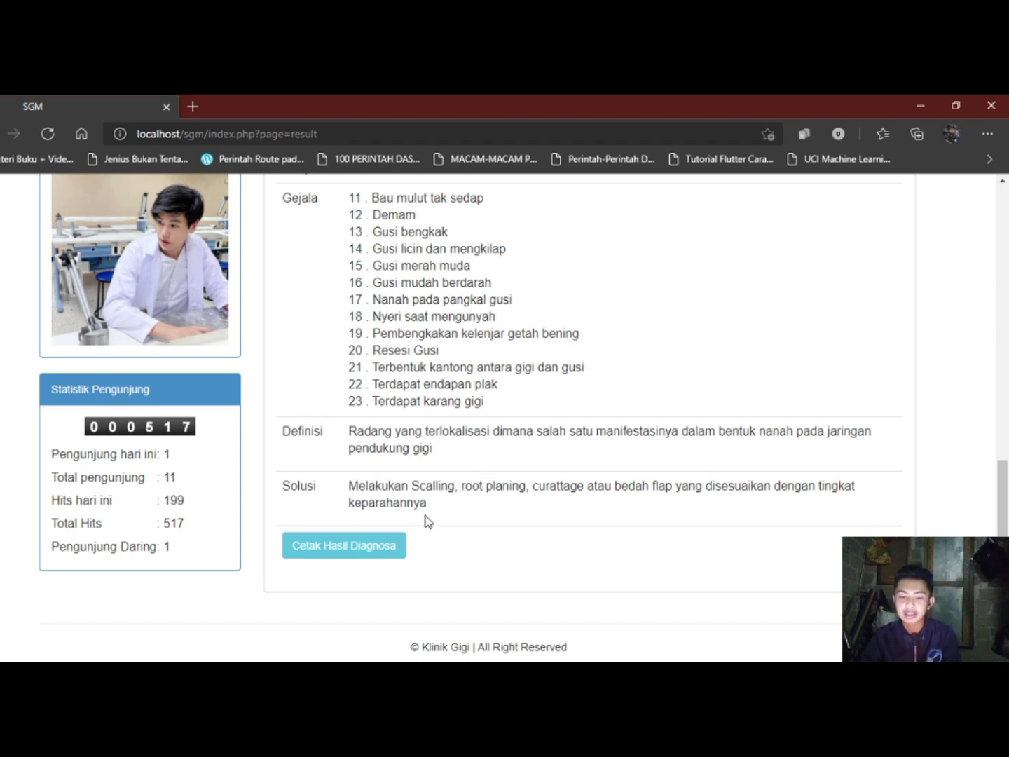
Open the Cetak Hasil Diagnosa lap.php report and cancel the Print dialog.
click(371, 553)
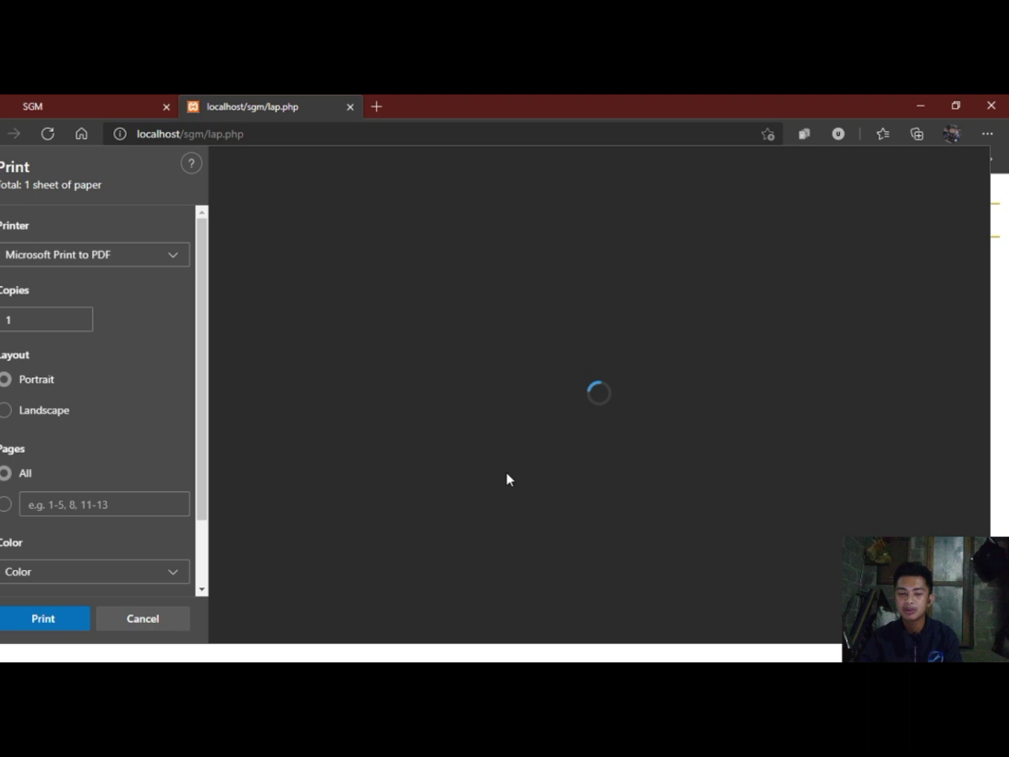
scroll(533, 458, down, 5)
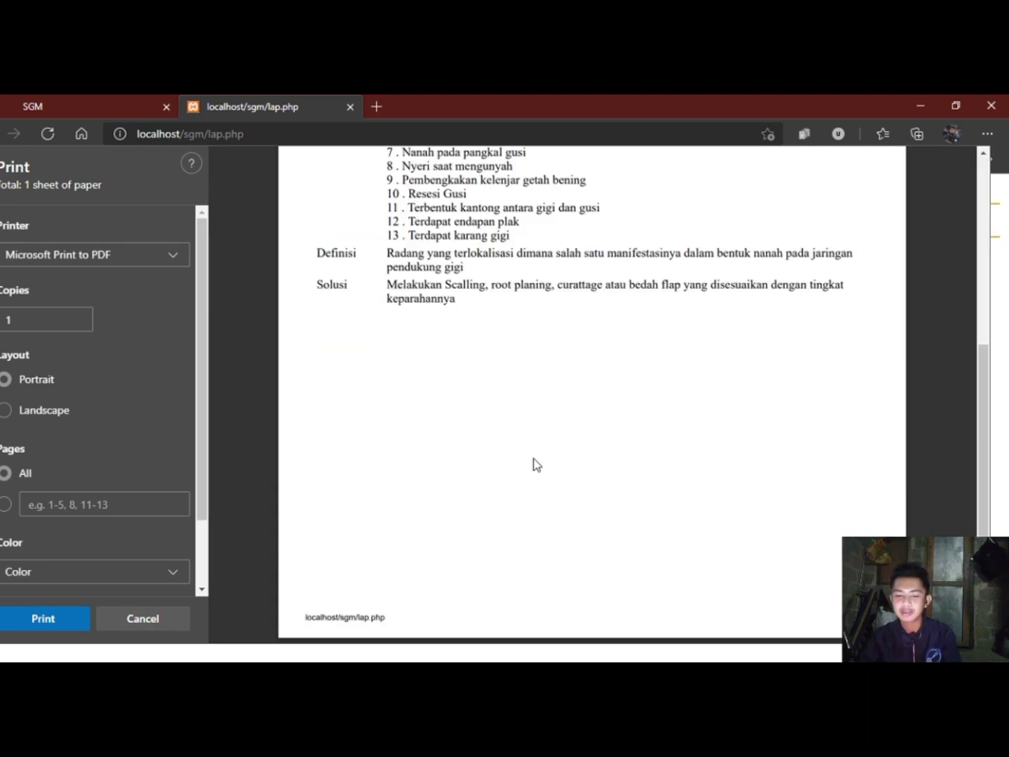
scroll(533, 459, up, 3)
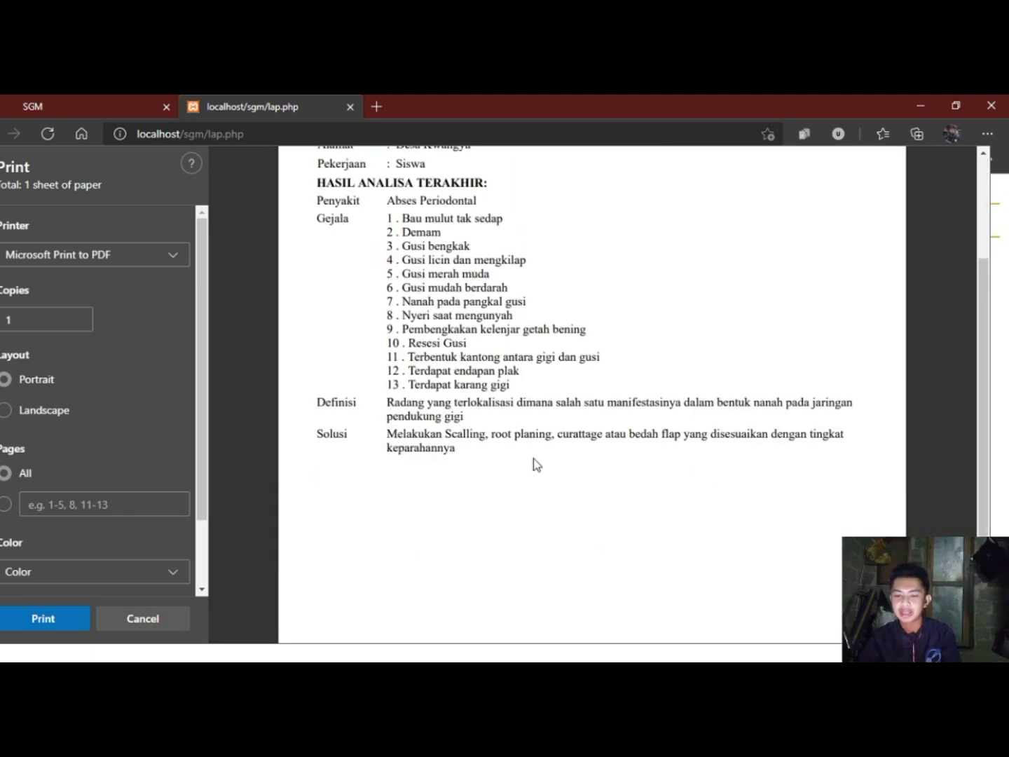
click(167, 621)
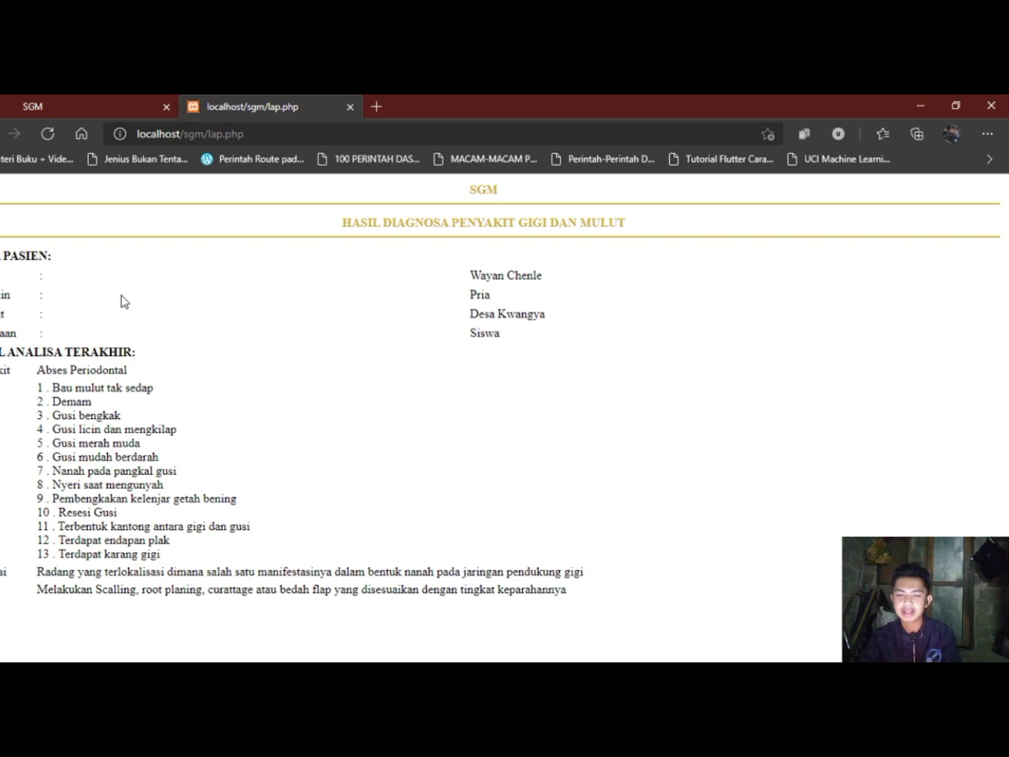
Switch back to the SGM tab and scroll the page=result page to the top.
click(104, 104)
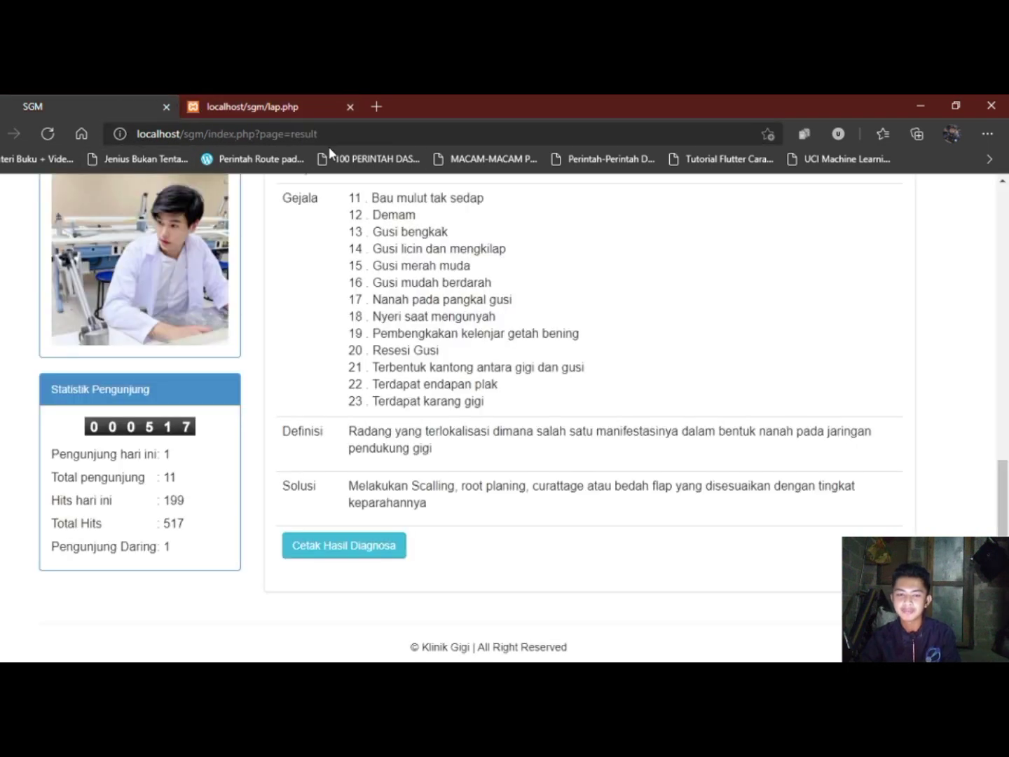
scroll(419, 429, up, 5)
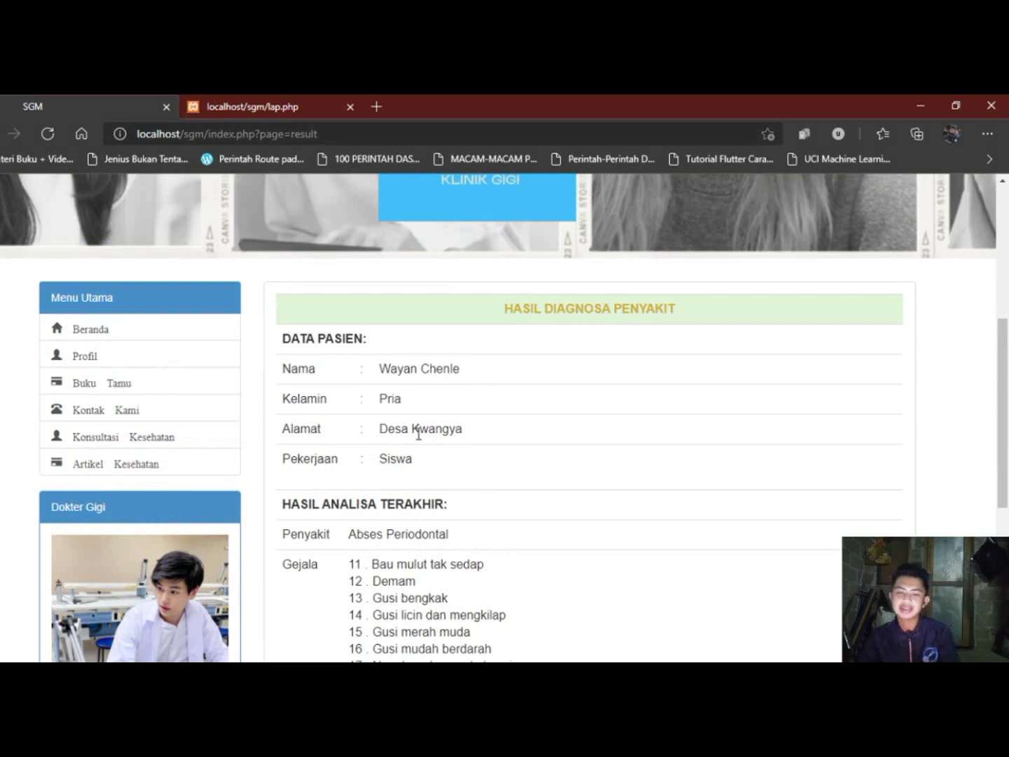
scroll(420, 430, up, 5)
scroll(417, 432, down, 4)
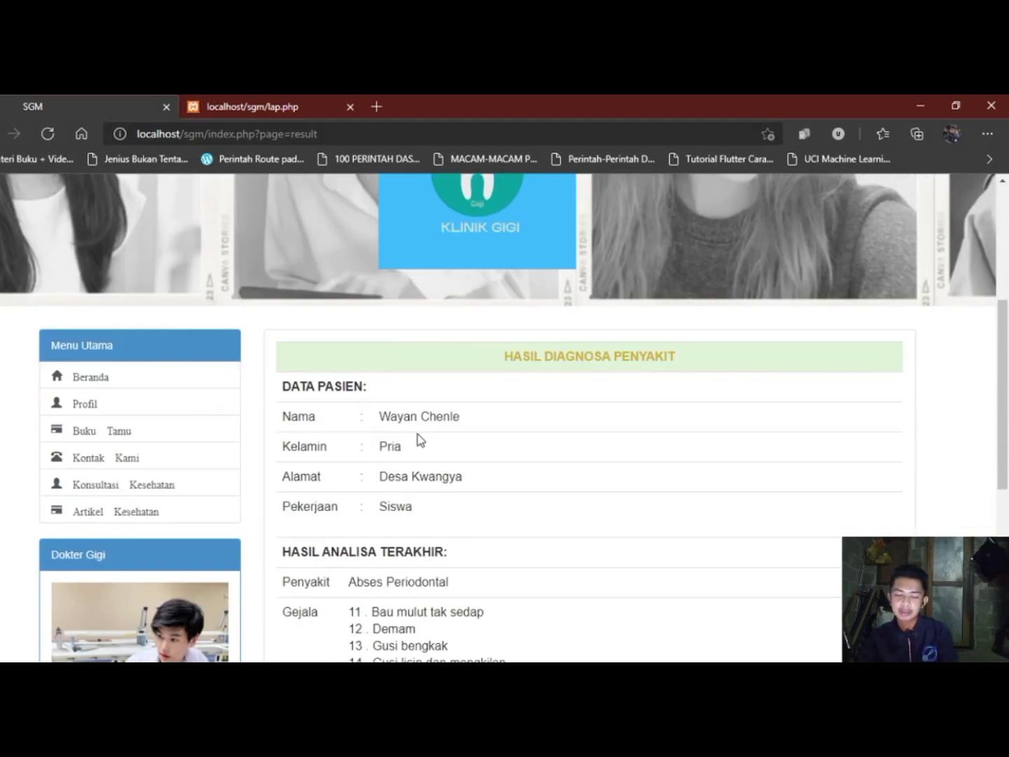
scroll(418, 433, up, 4)
Open Informasi > Artikel Kesehatan and read '12 Cara Menjaga Kesehatan Gigi dan Mulut Secara Alami'.
click(256, 194)
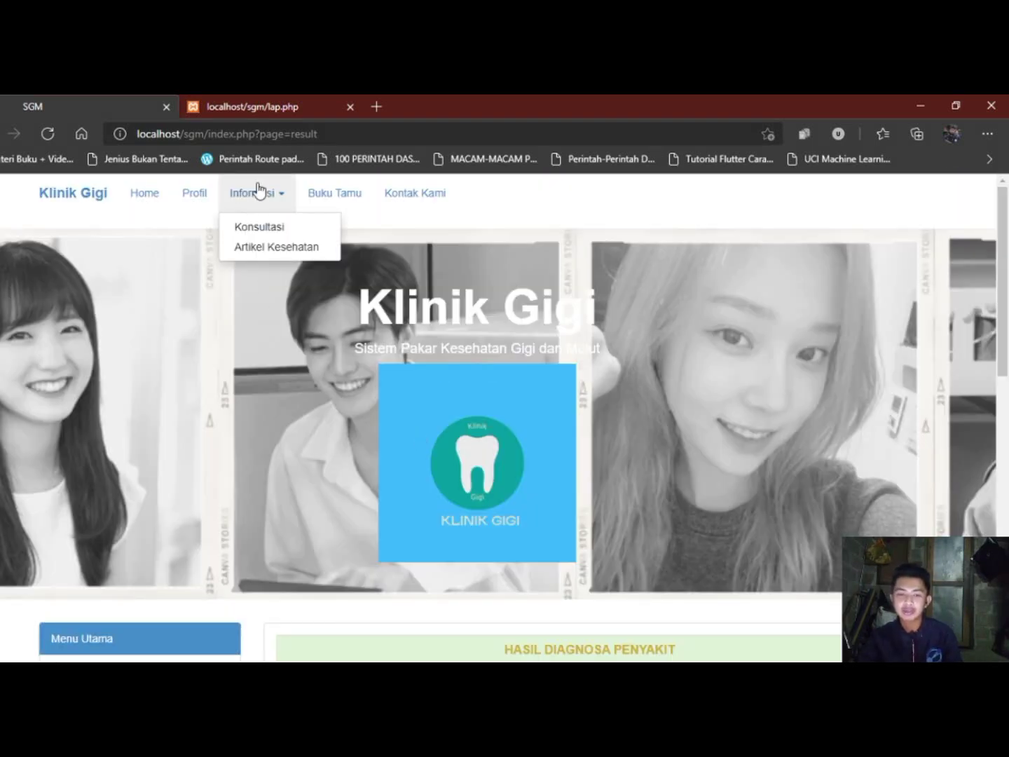
click(307, 249)
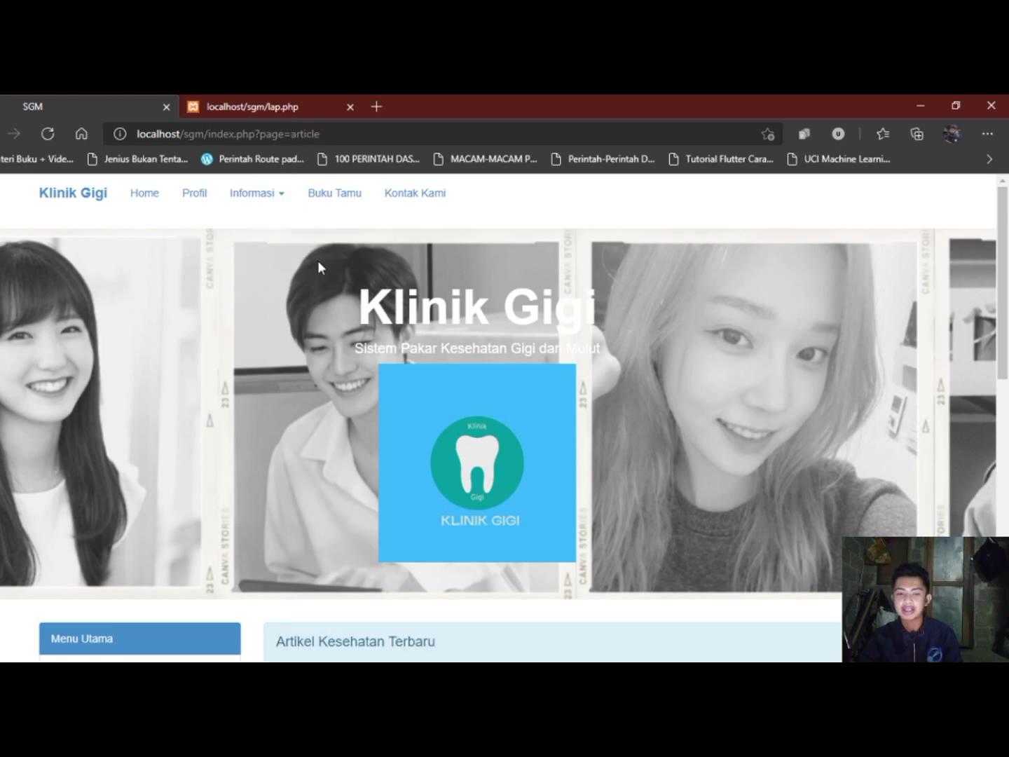
scroll(379, 333, down, 5)
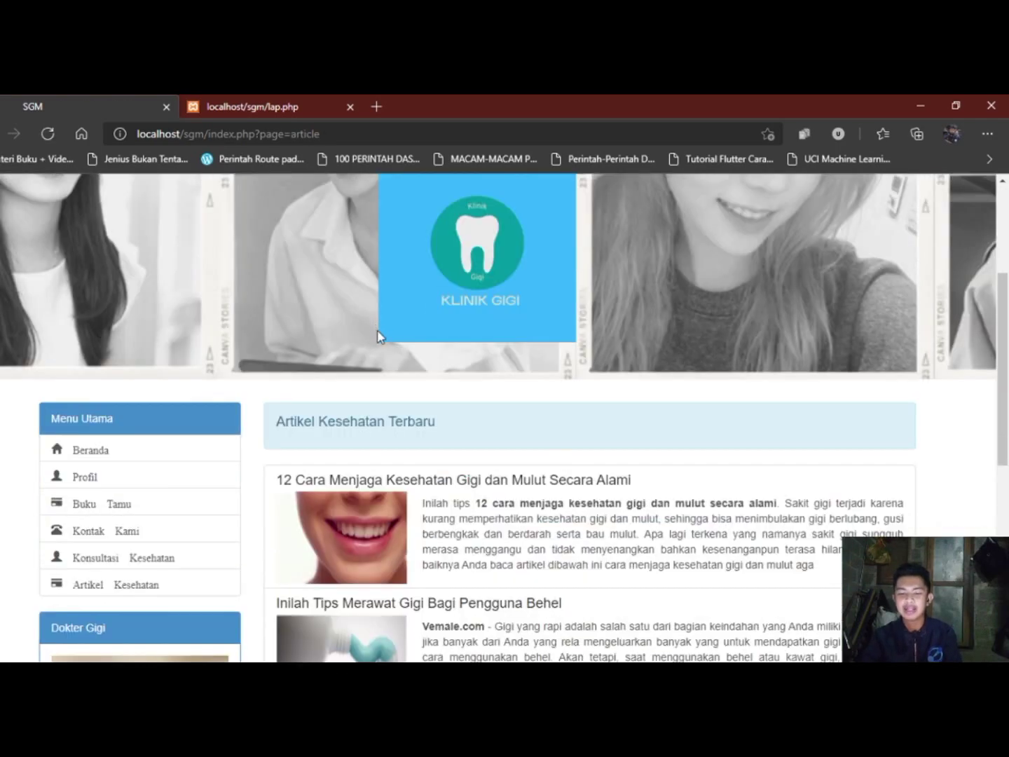
click(432, 366)
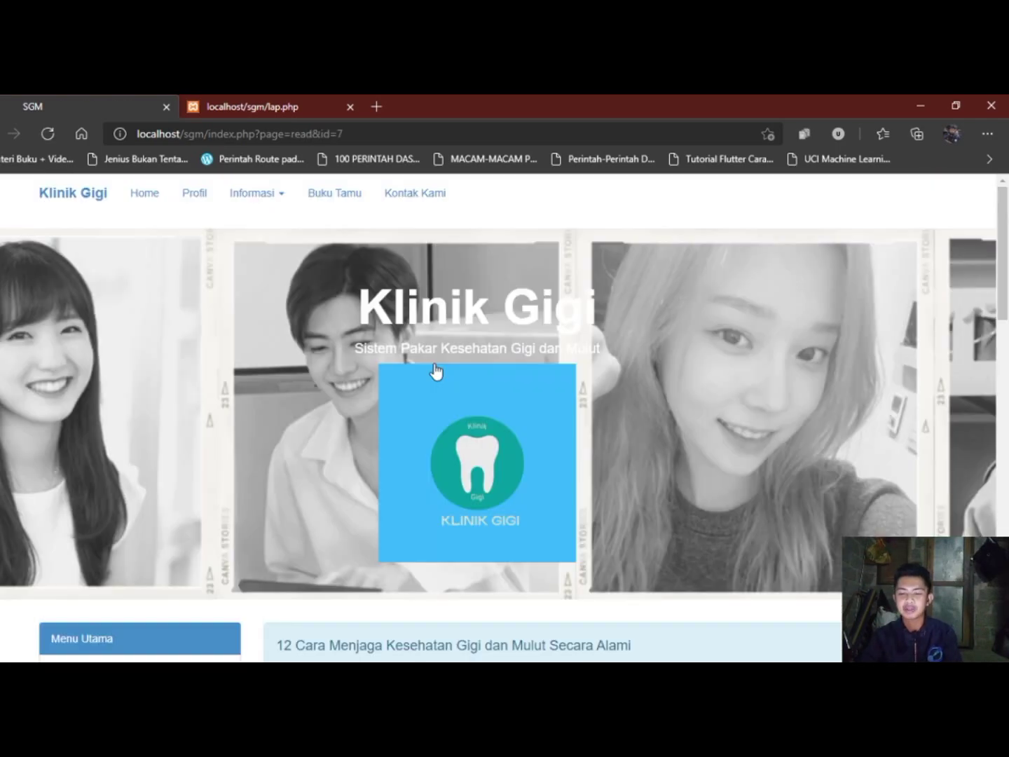
scroll(435, 370, down, 7)
scroll(434, 370, up, 4)
scroll(435, 370, down, 3)
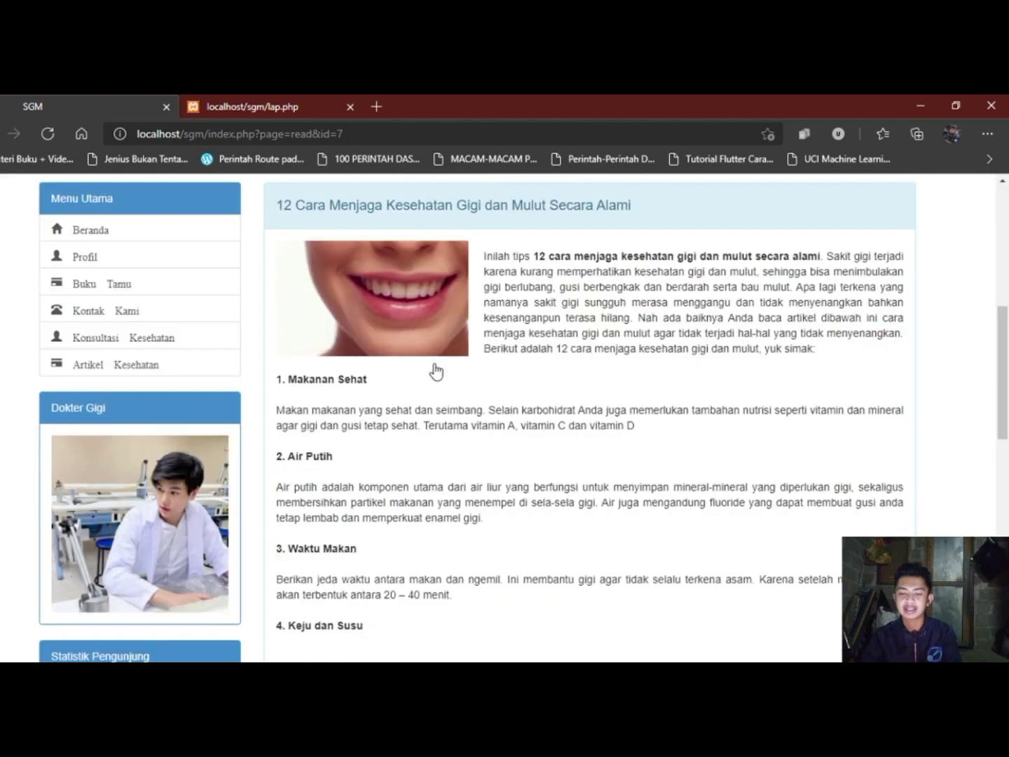
scroll(436, 372, down, 8)
scroll(436, 371, up, 14)
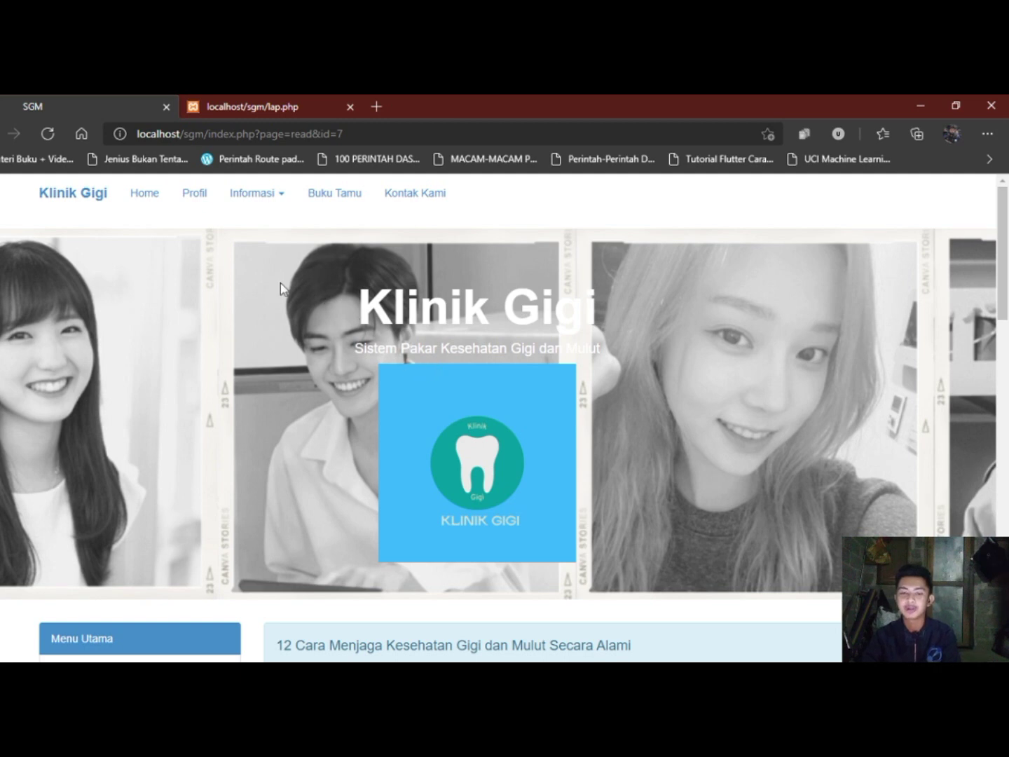
Open Buku Tamu and enter the guest's name and e-mail address.
click(336, 200)
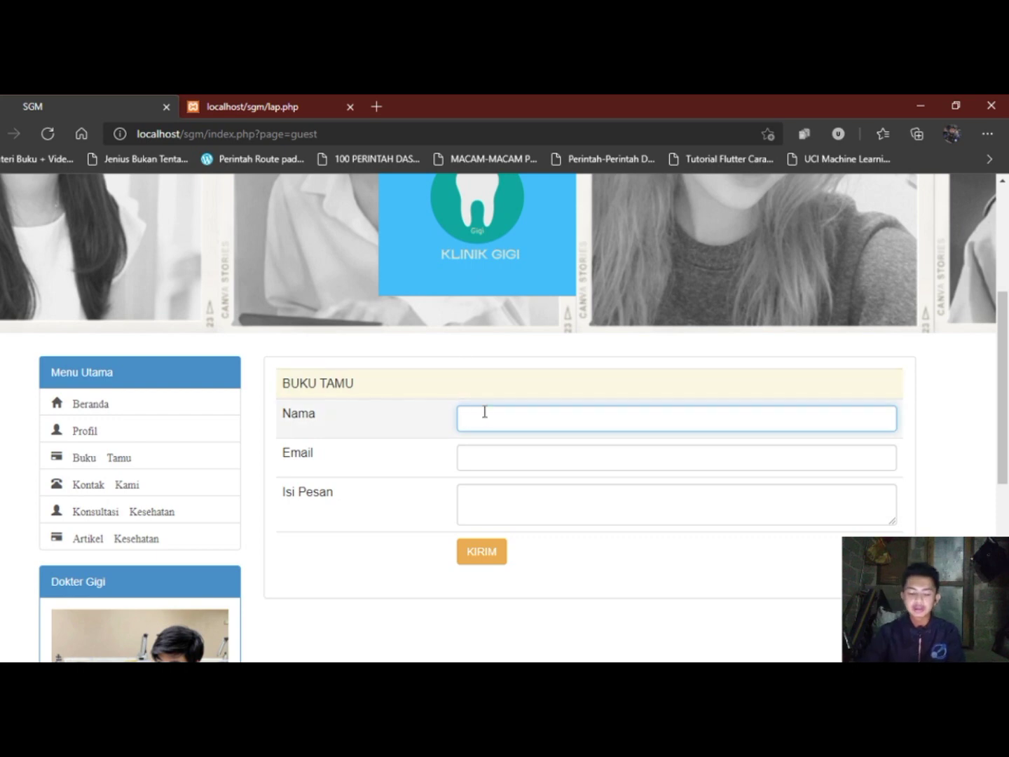
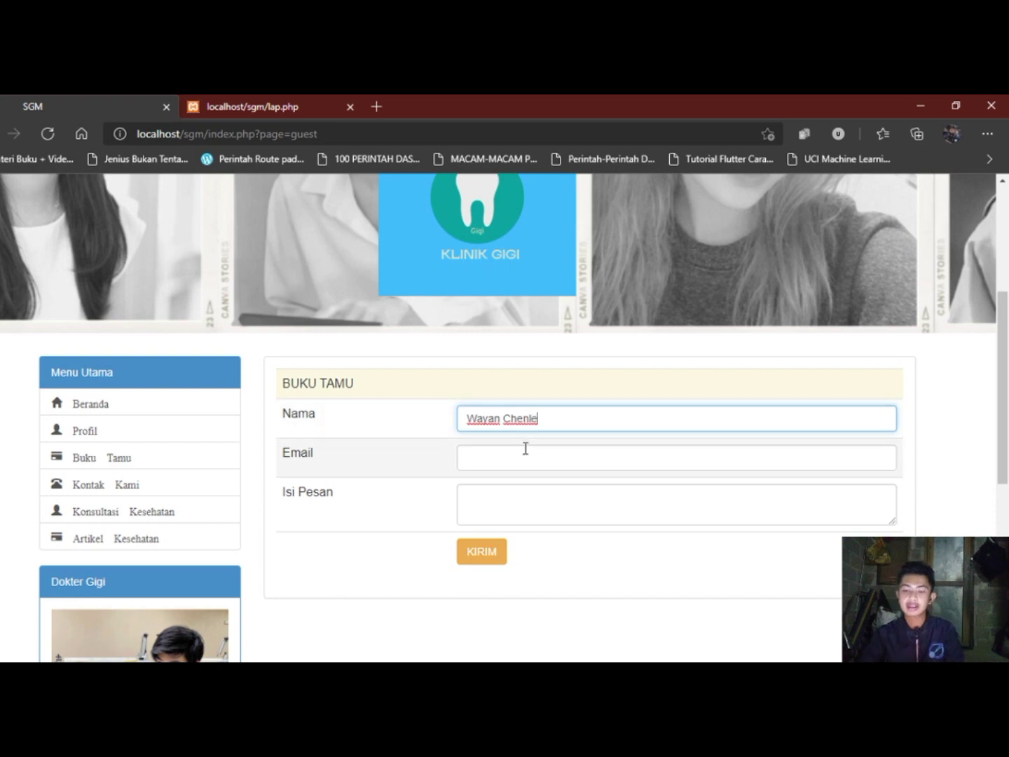
click(525, 452)
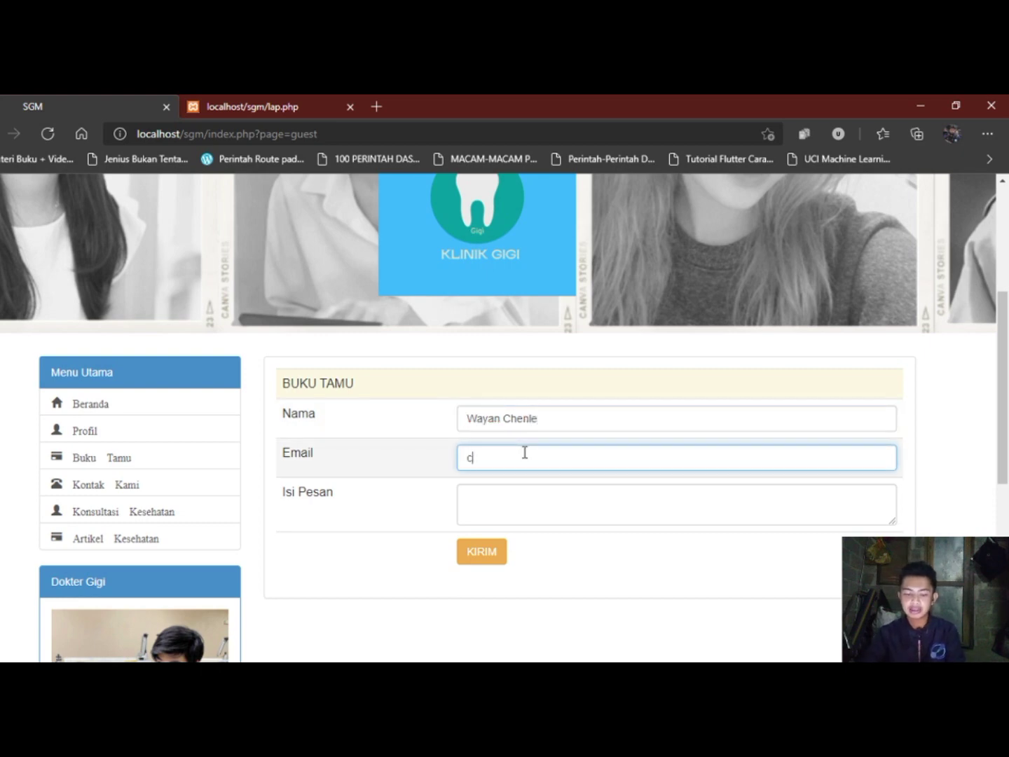
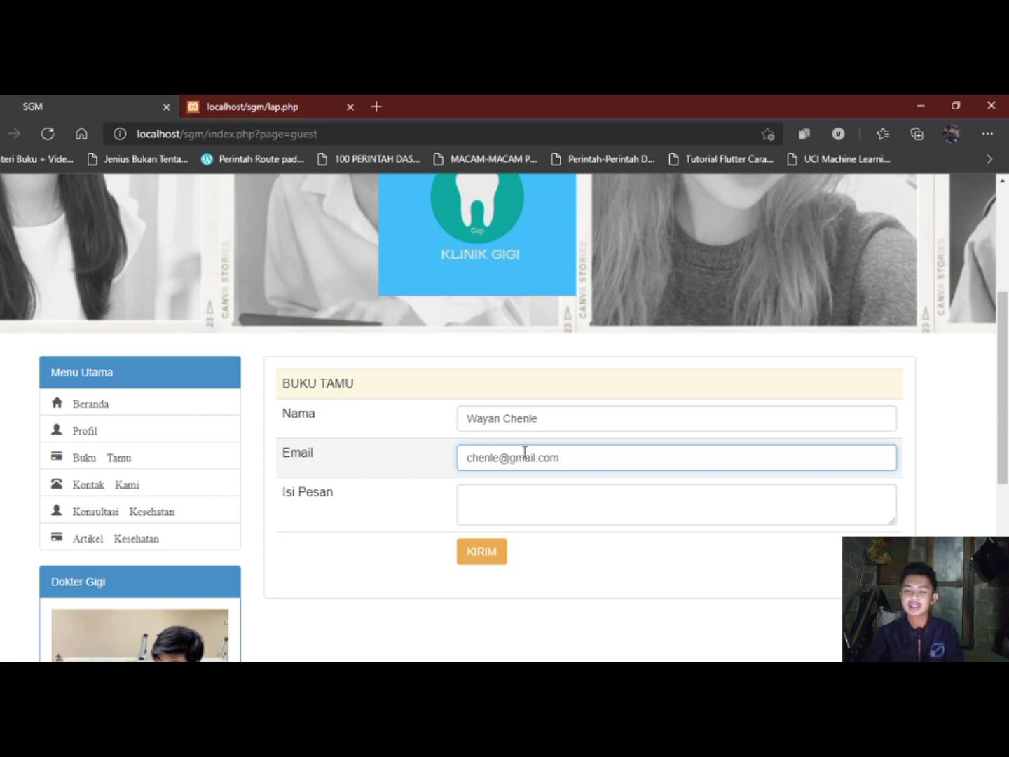
Write the message 'Layanan sistem pakar ini sangat bagus' in Isi Pesan.
click(516, 489)
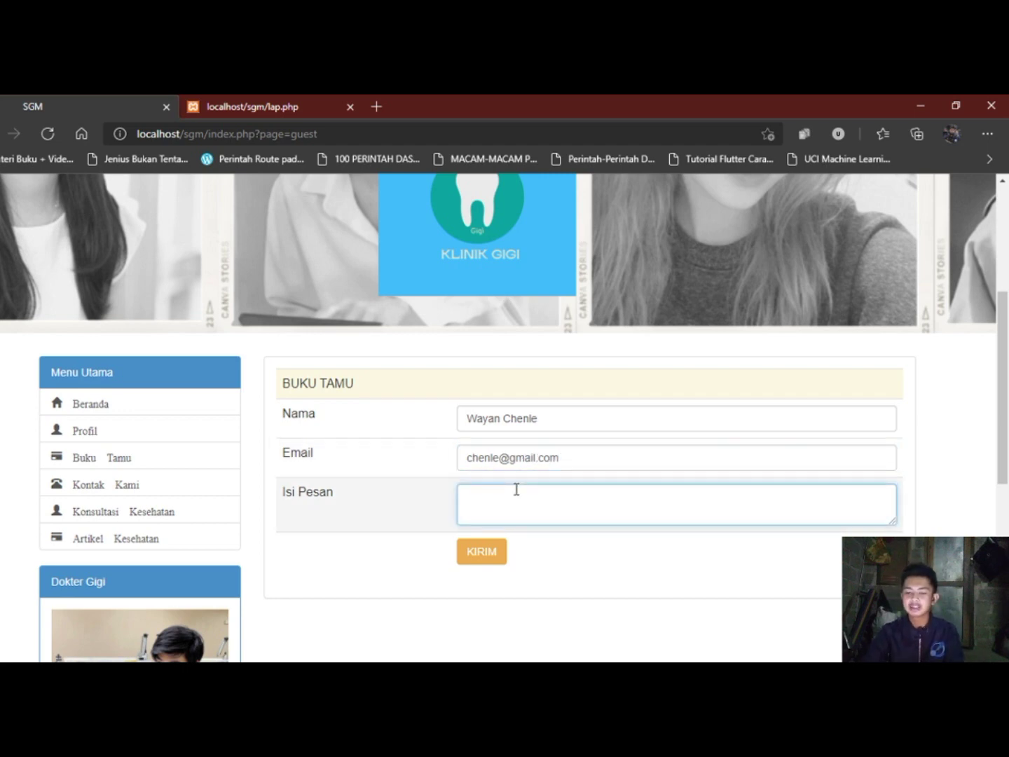
scroll(516, 489, up, 2)
scroll(516, 486, down, 3)
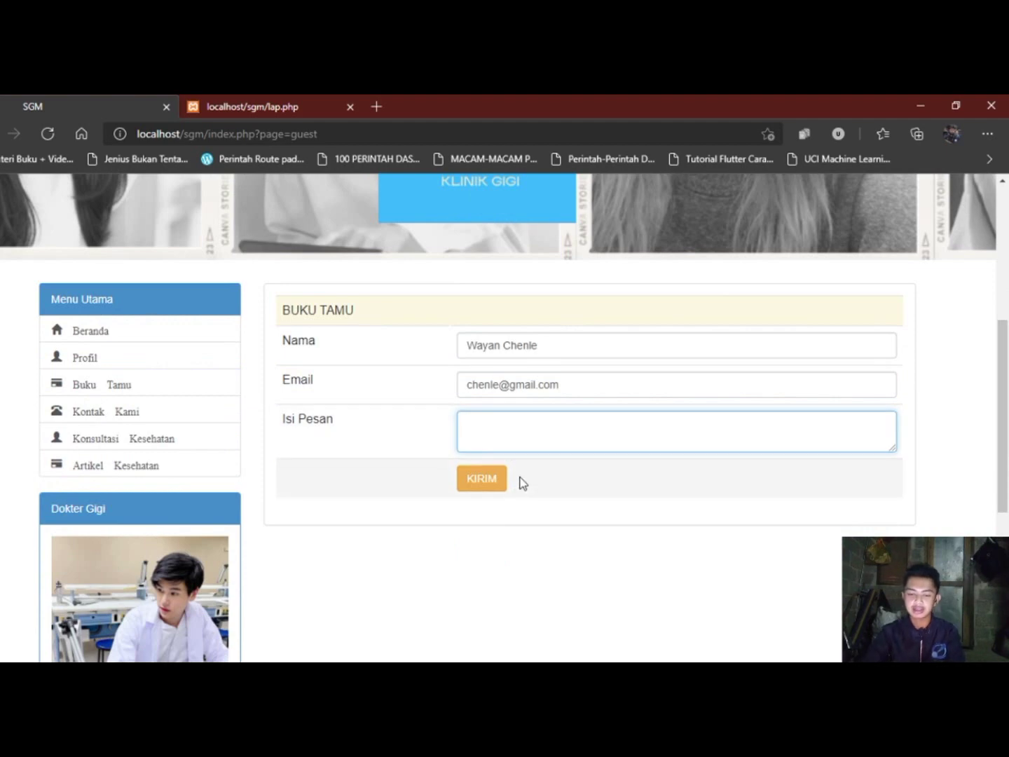
text(Layanan)
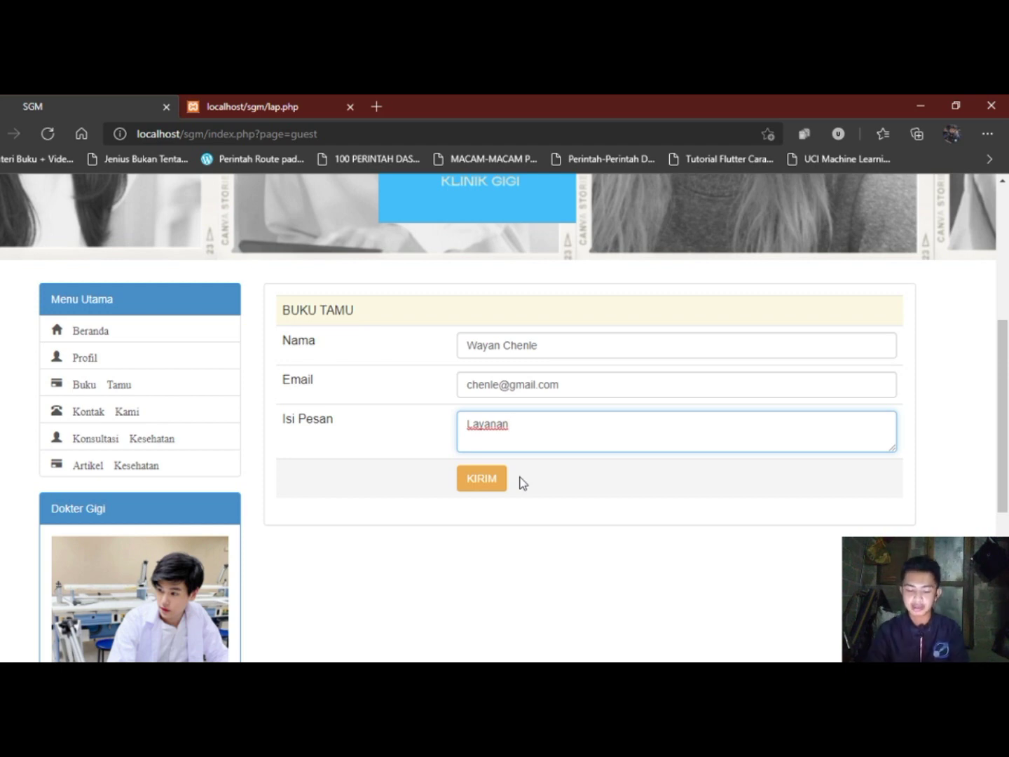
text(s)
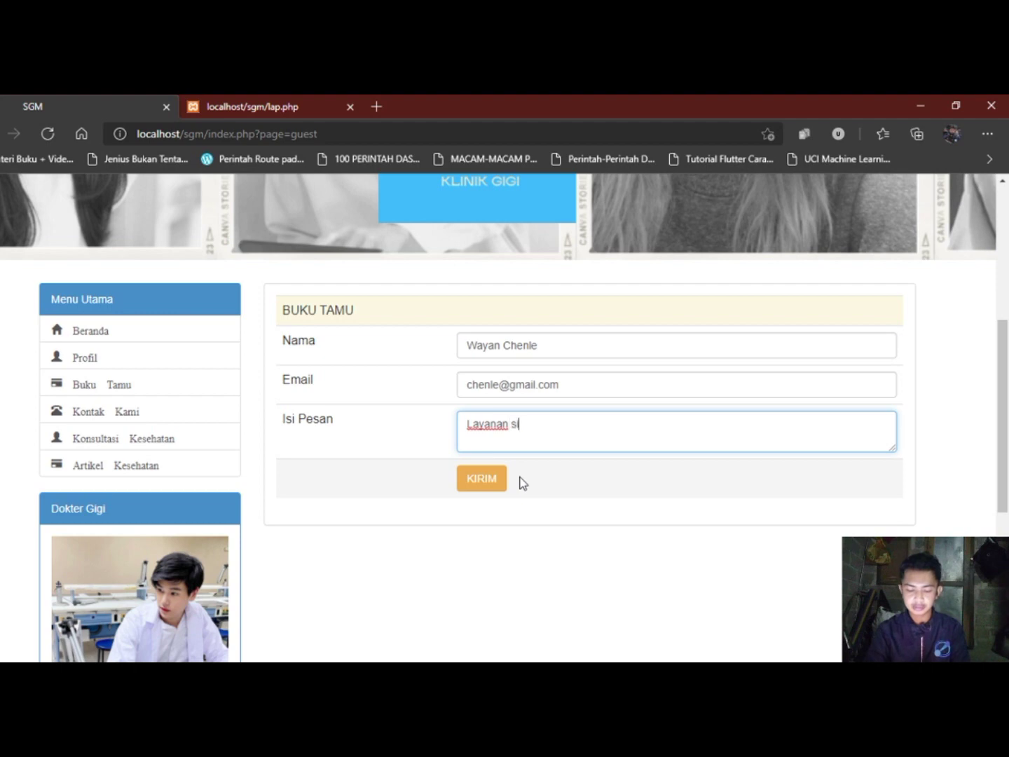
text(istem pakar )
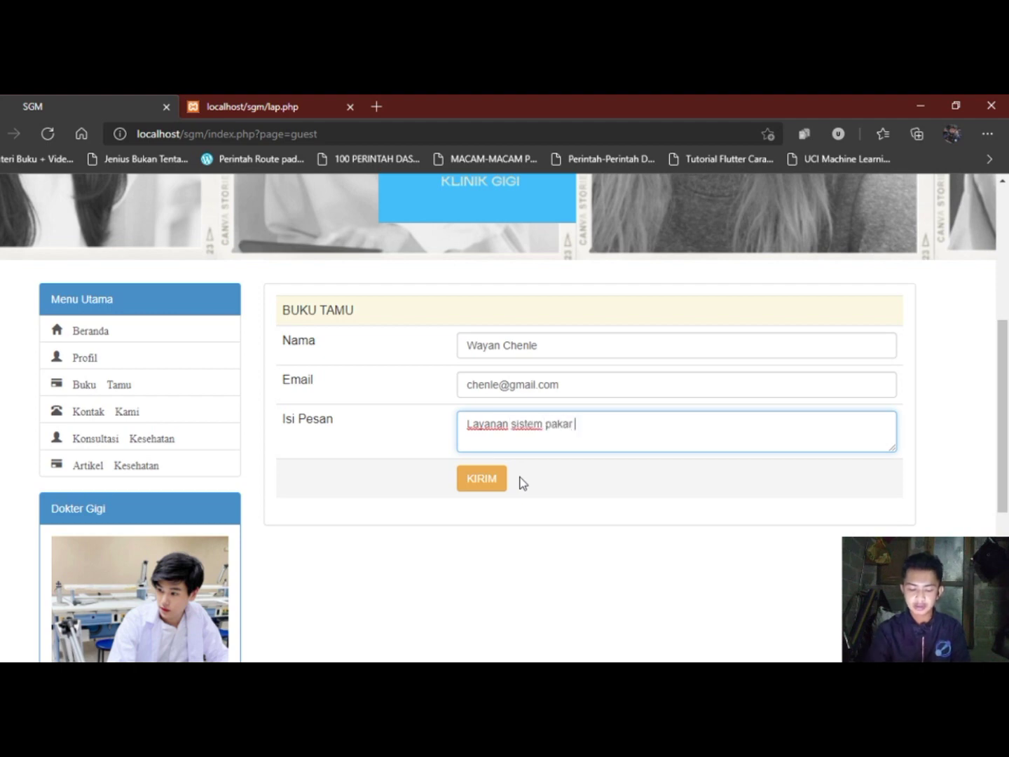
text(ini sangat bagus)
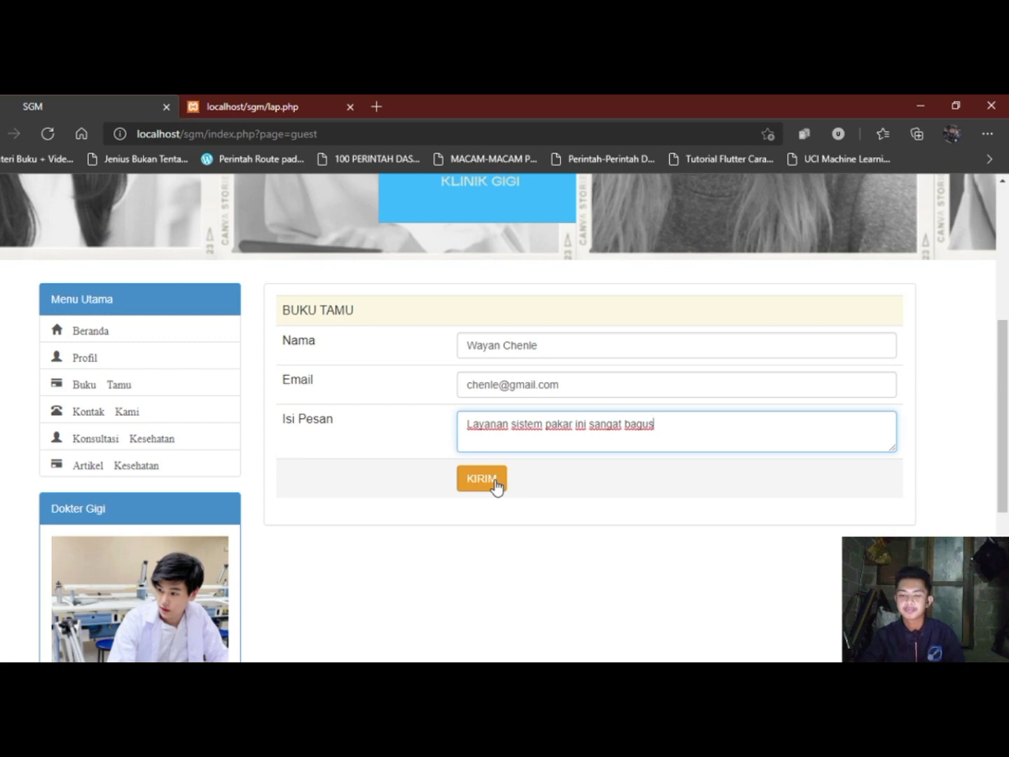
Send the guestbook message, acknowledge the thank-you alert and browse the clinic home page.
click(495, 484)
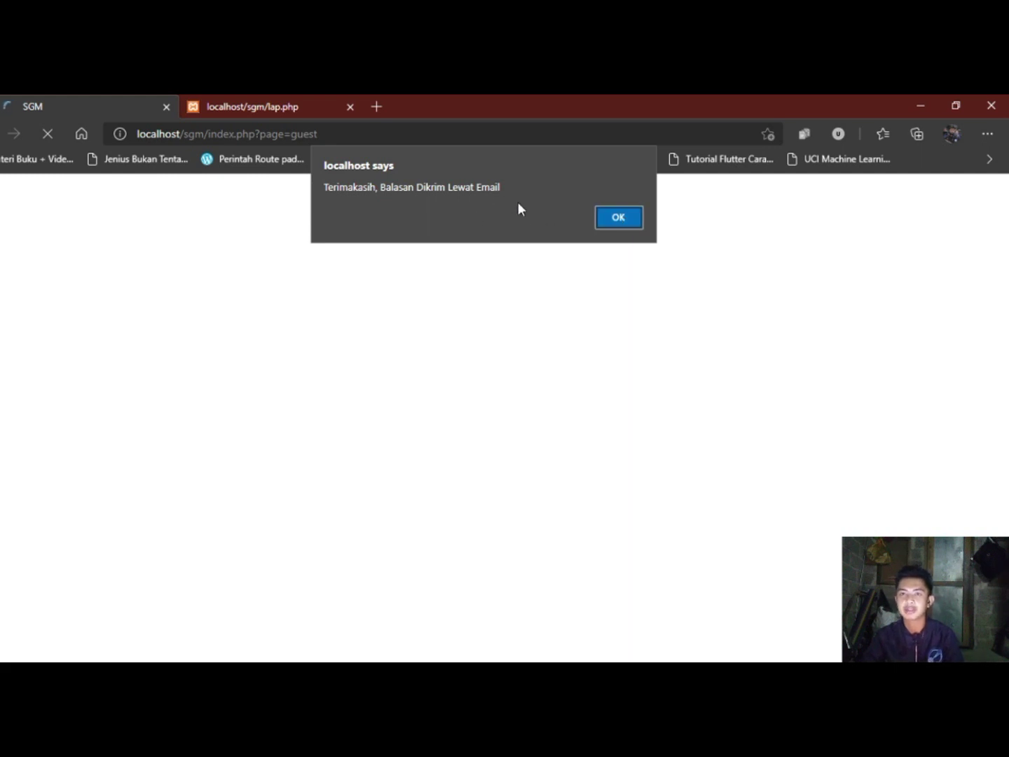
click(614, 221)
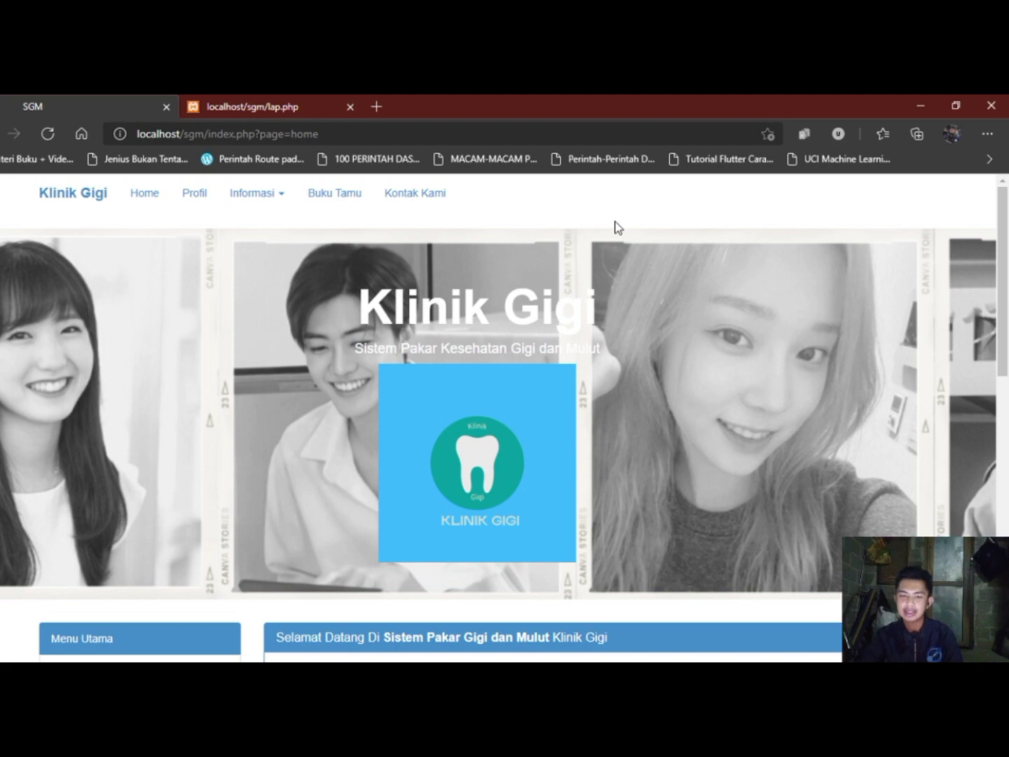
scroll(617, 228, down, 10)
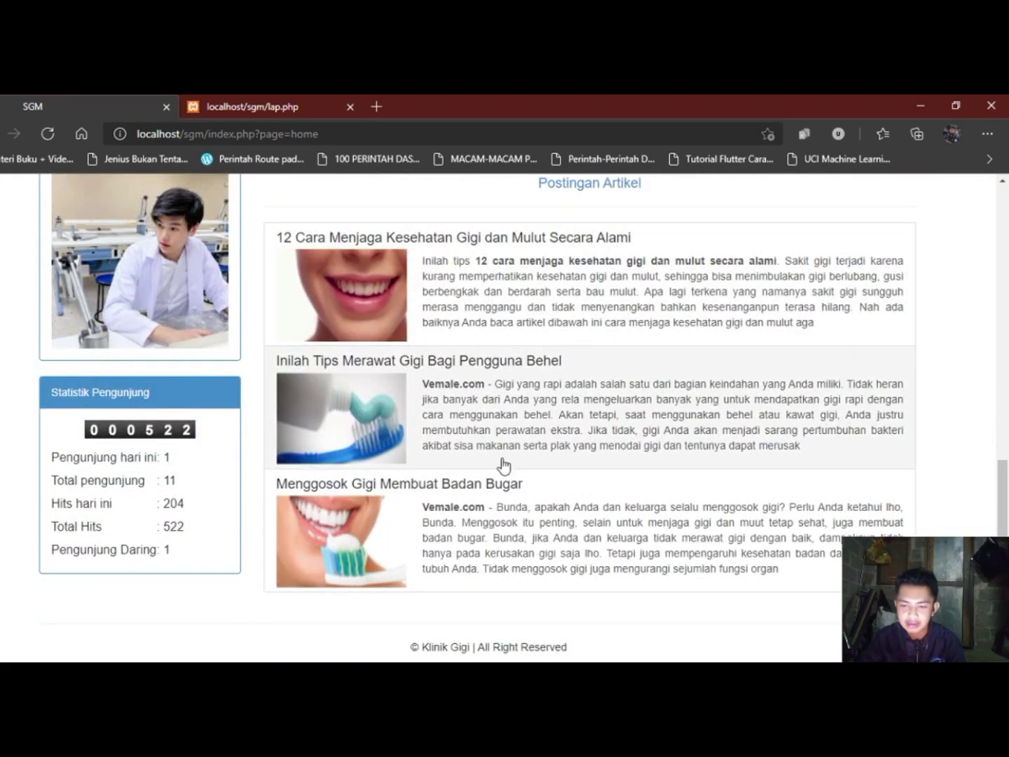
scroll(504, 464, up, 2)
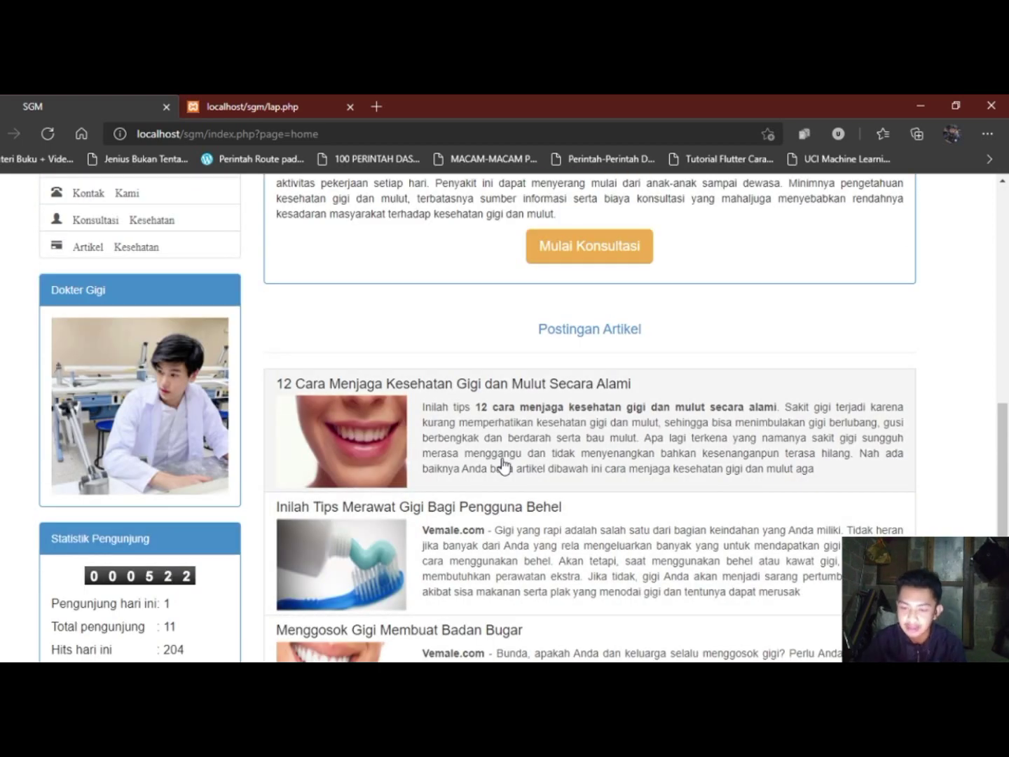
scroll(502, 464, up, 8)
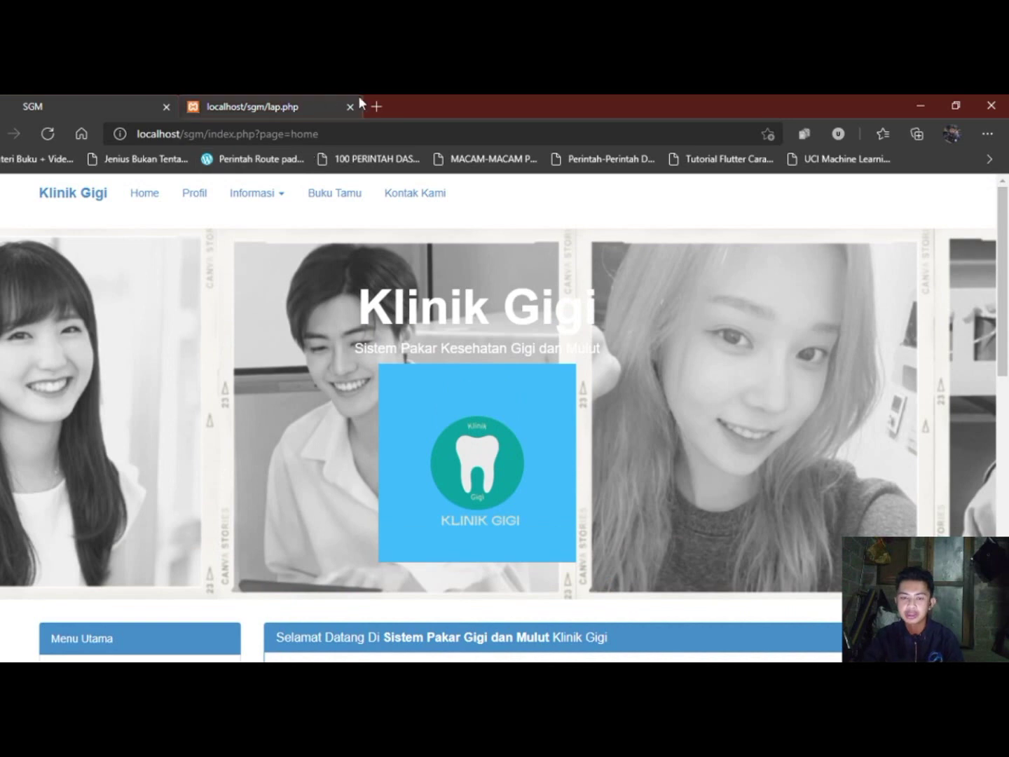
Load the admin login page at localhost/sgm/admin in a new Edge tab.
click(375, 107)
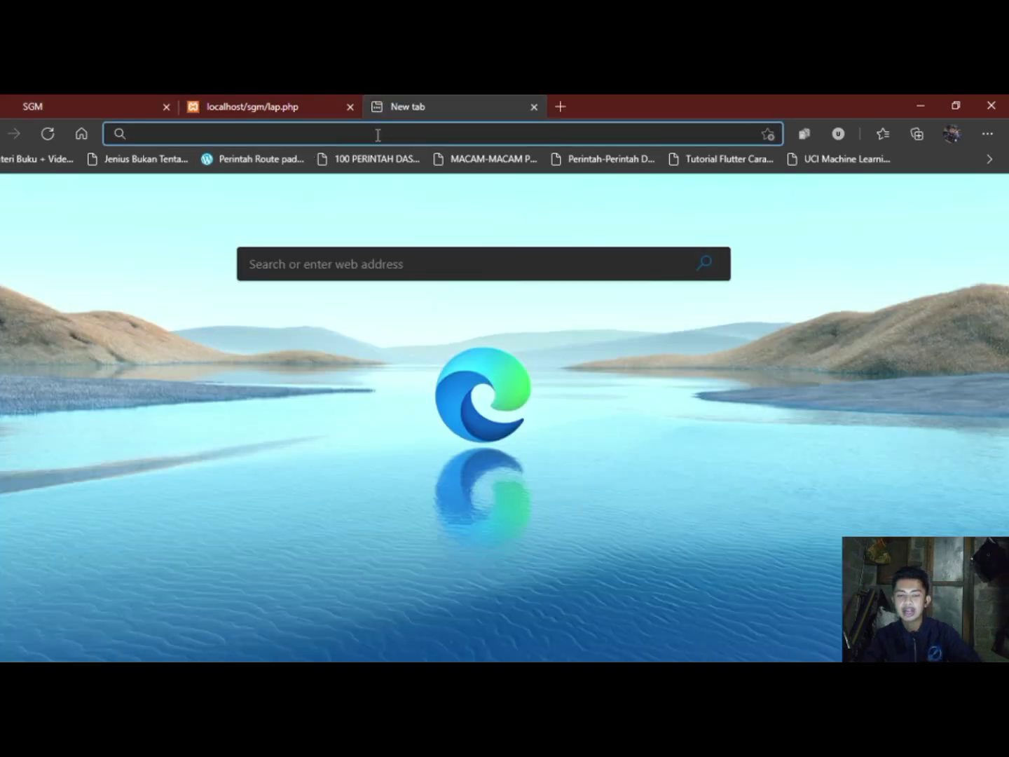
text(lo)
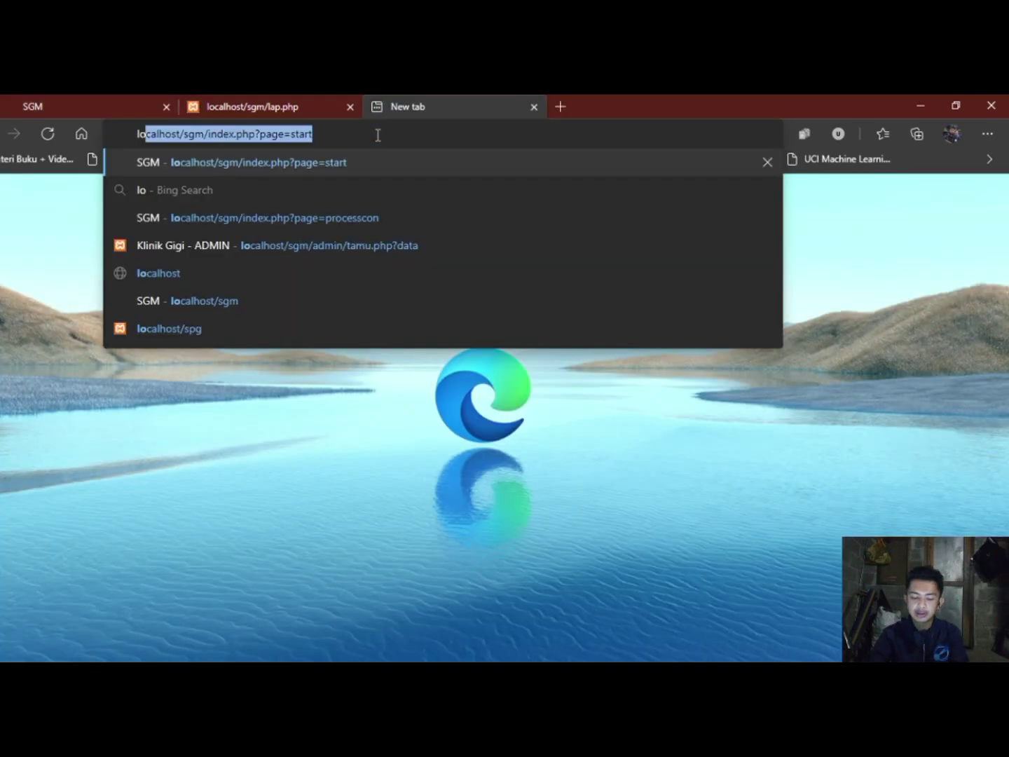
key(Right)
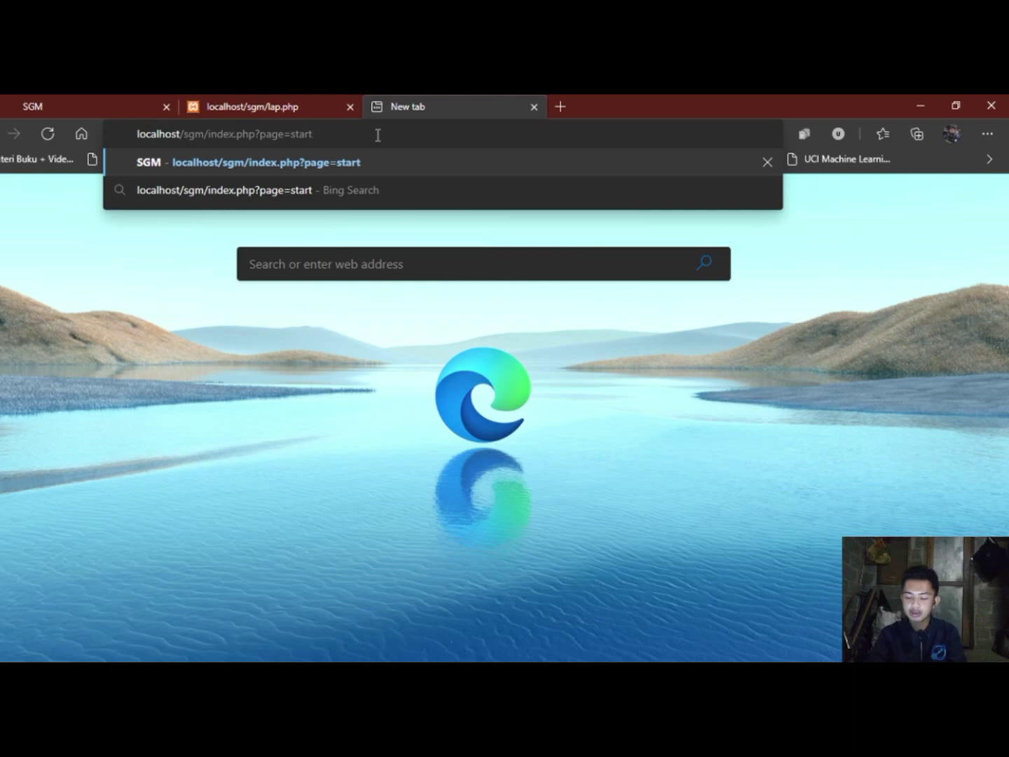
key(BackSpace)
key(BackSpace)
key(BackSpace)
key(BackSpace)
key(BackSpace)
key(BackSpace)
key(BackSpace)
key(BackSpace)
key(BackSpace)
key(BackSpace)
key(BackSpace)
key(BackSpace)
key(BackSpace)
key(BackSpace)
key(BackSpace)
key(BackSpace)
key(BackSpace)
key(BackSpace)
key(BackSpace)
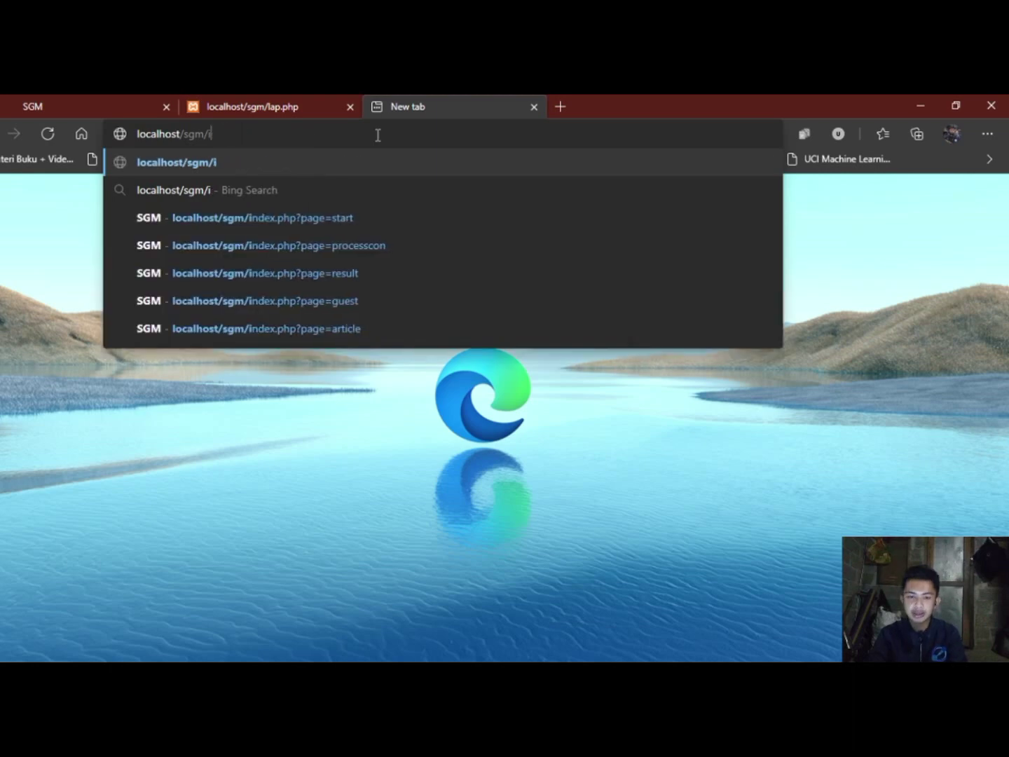
key(BackSpace)
text(admi)
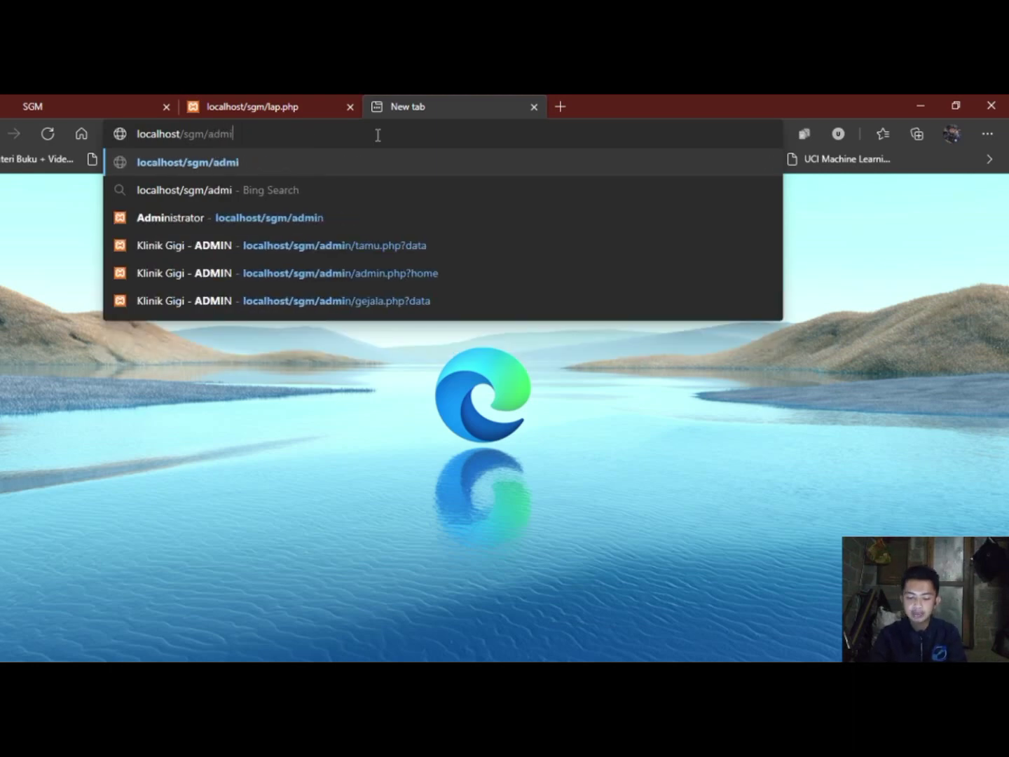
text(n)
key(Return)
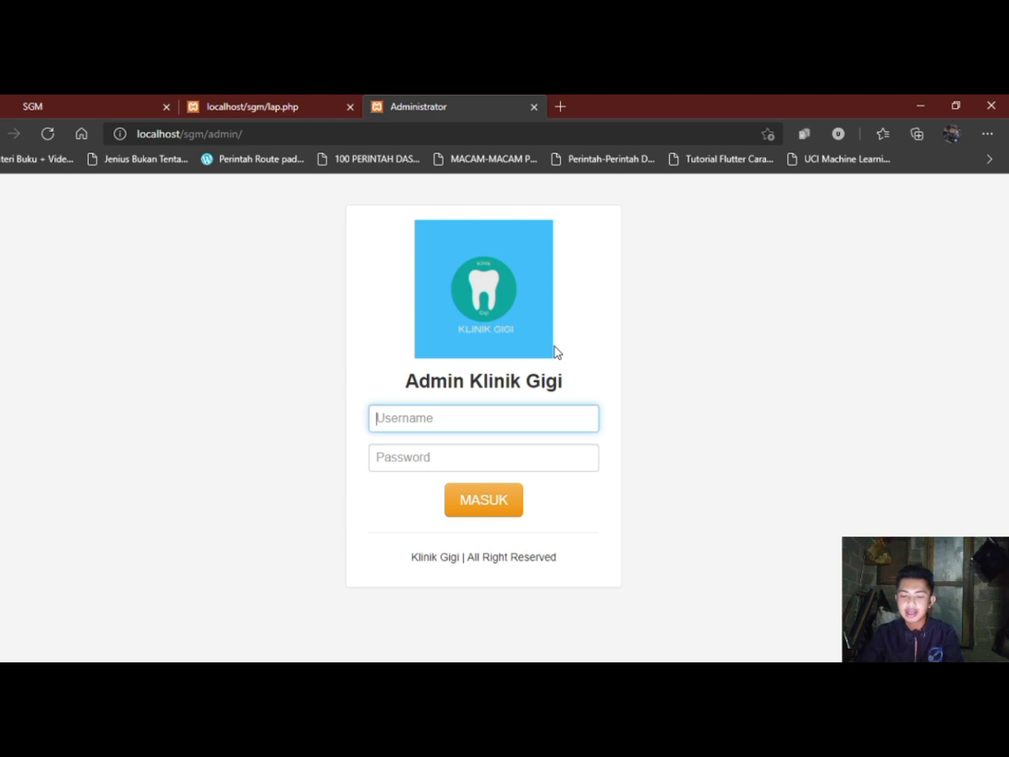
Log in to the admin panel with the administrator username and password.
text(admin)
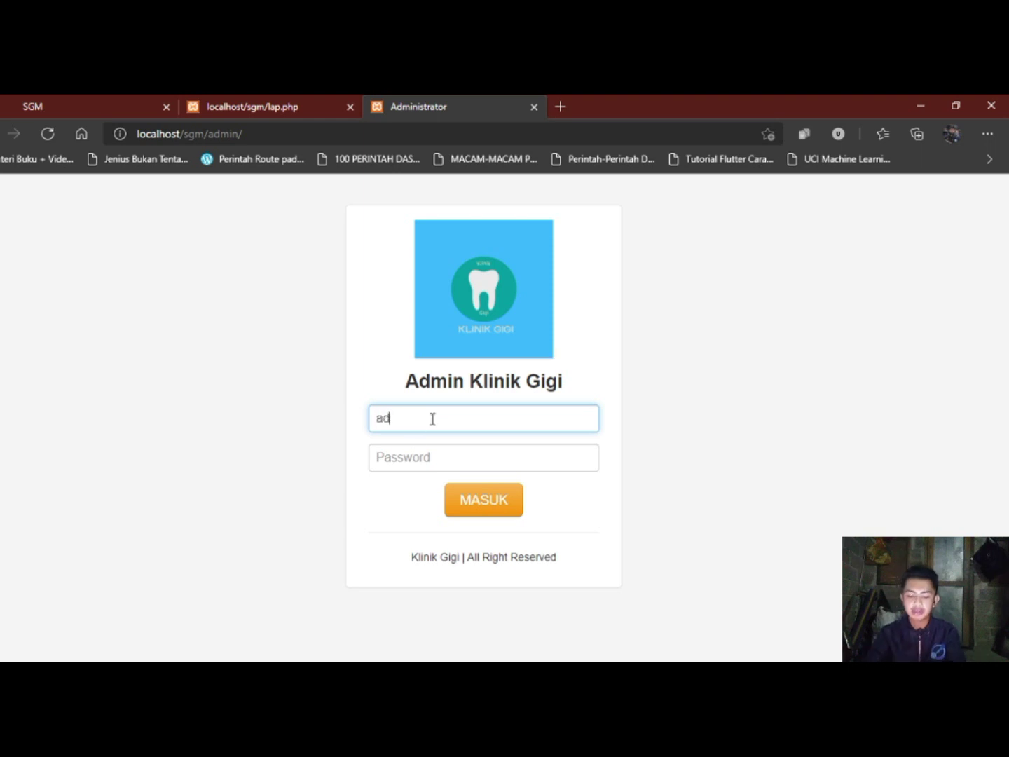
click(419, 455)
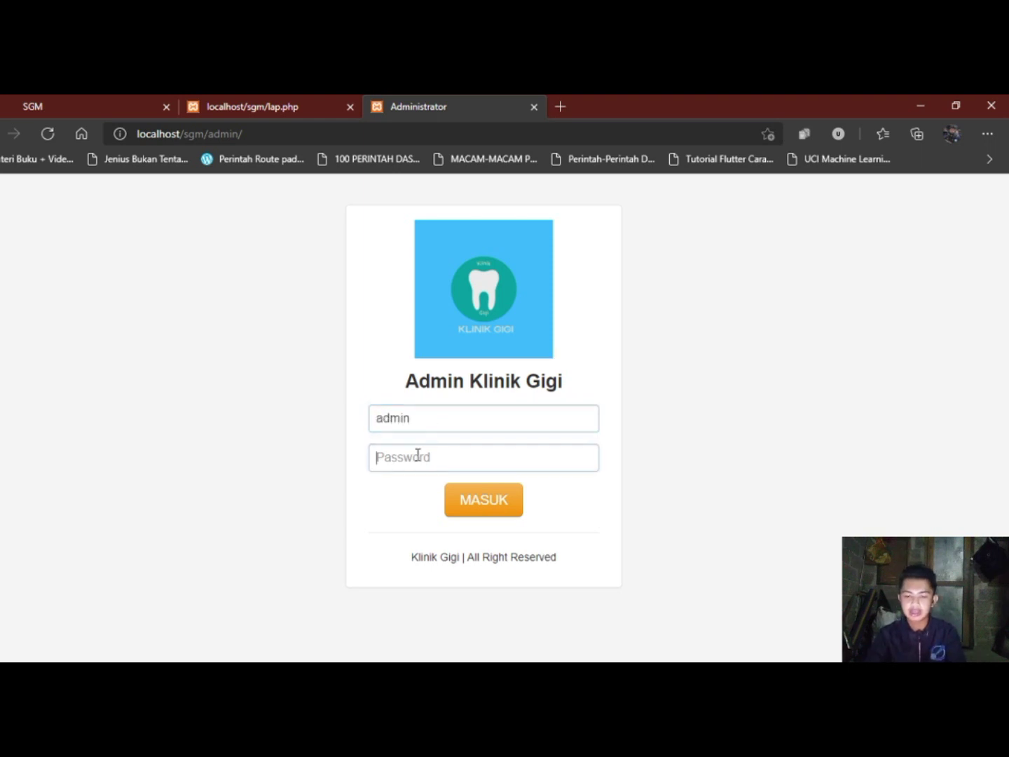
text(12345)
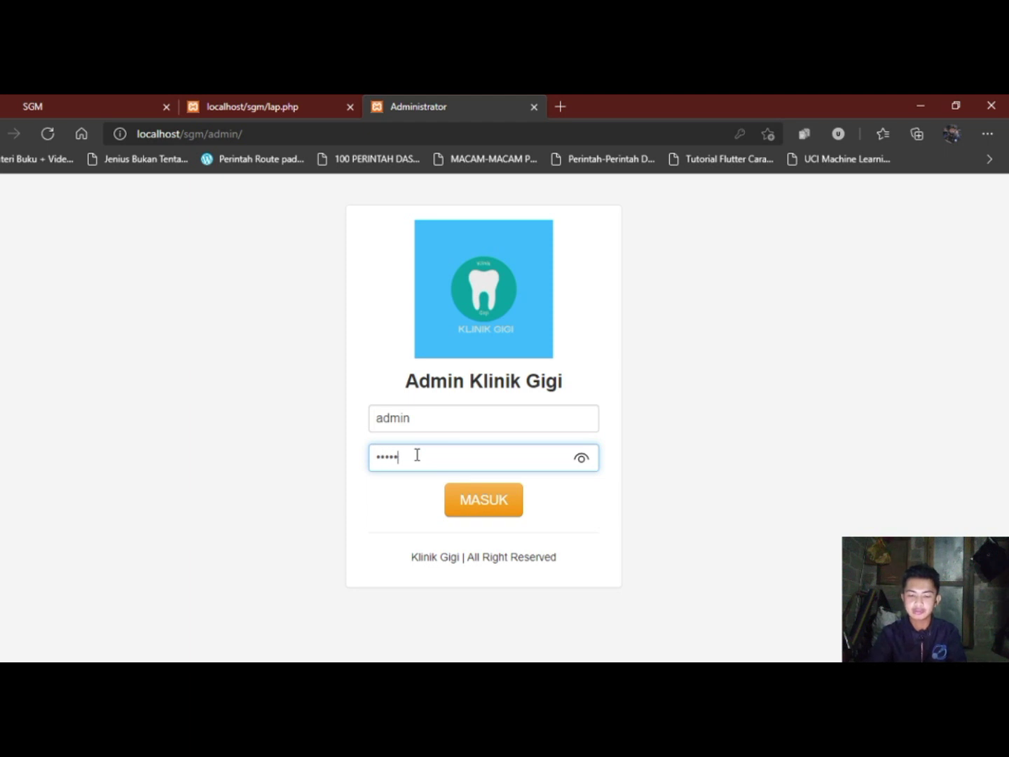
click(507, 492)
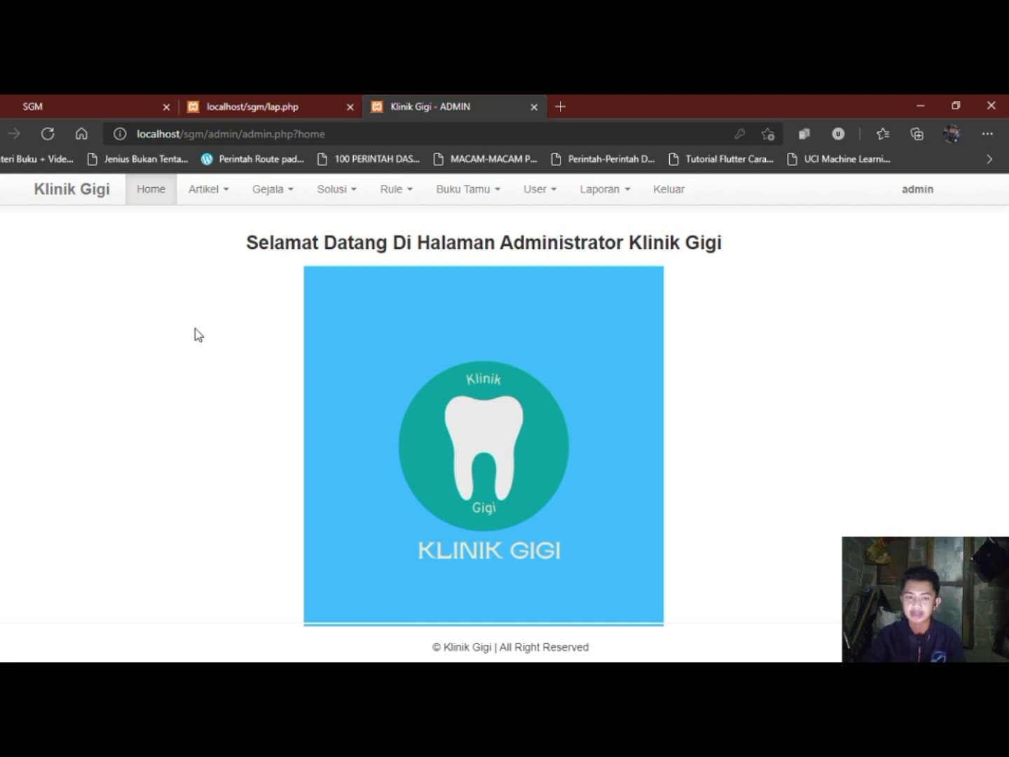
Open Data Artikel and inspect the first article's edit form and Status, cancelling without saving.
click(205, 197)
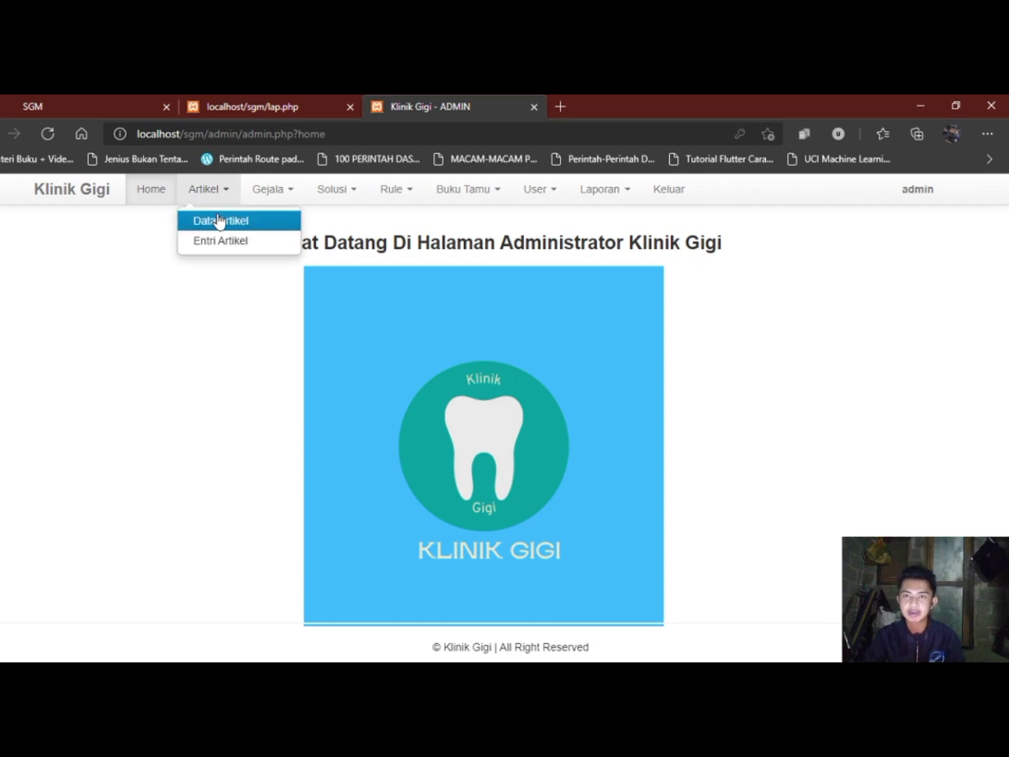
click(219, 221)
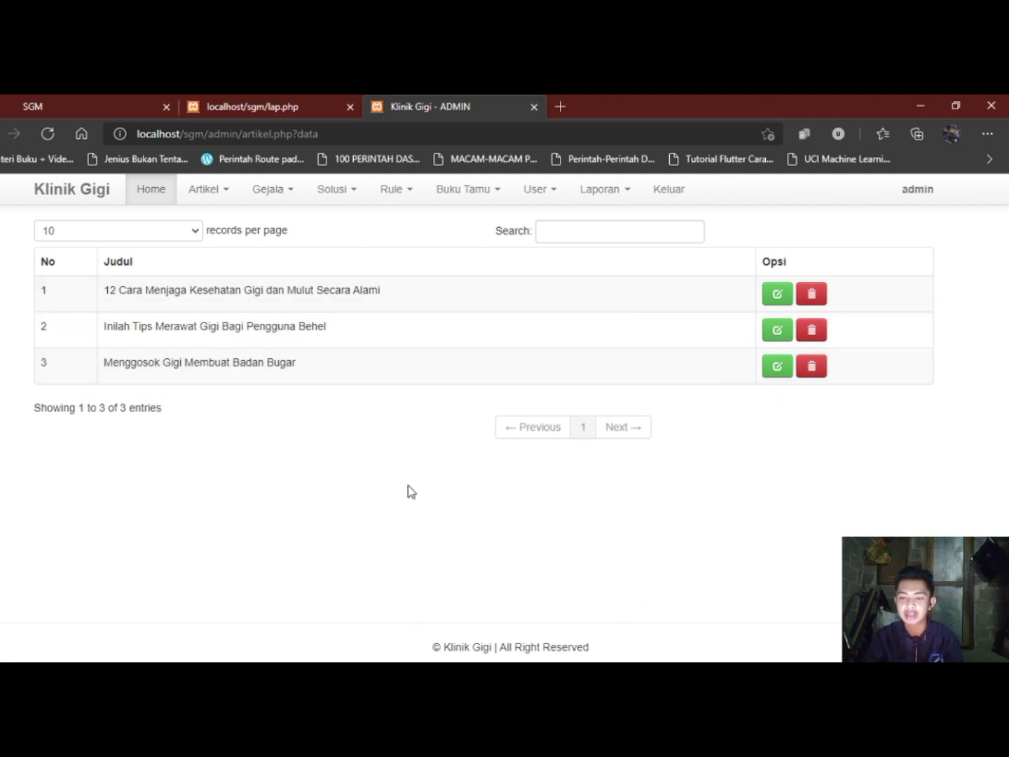
click(778, 298)
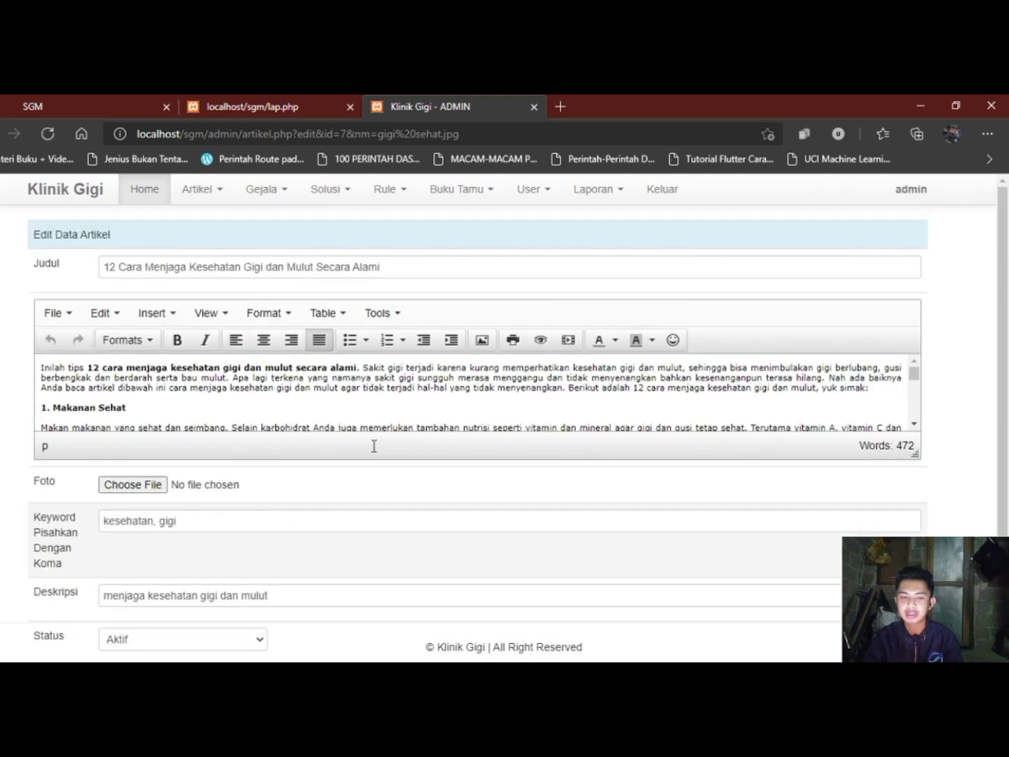
scroll(326, 495, down, 1)
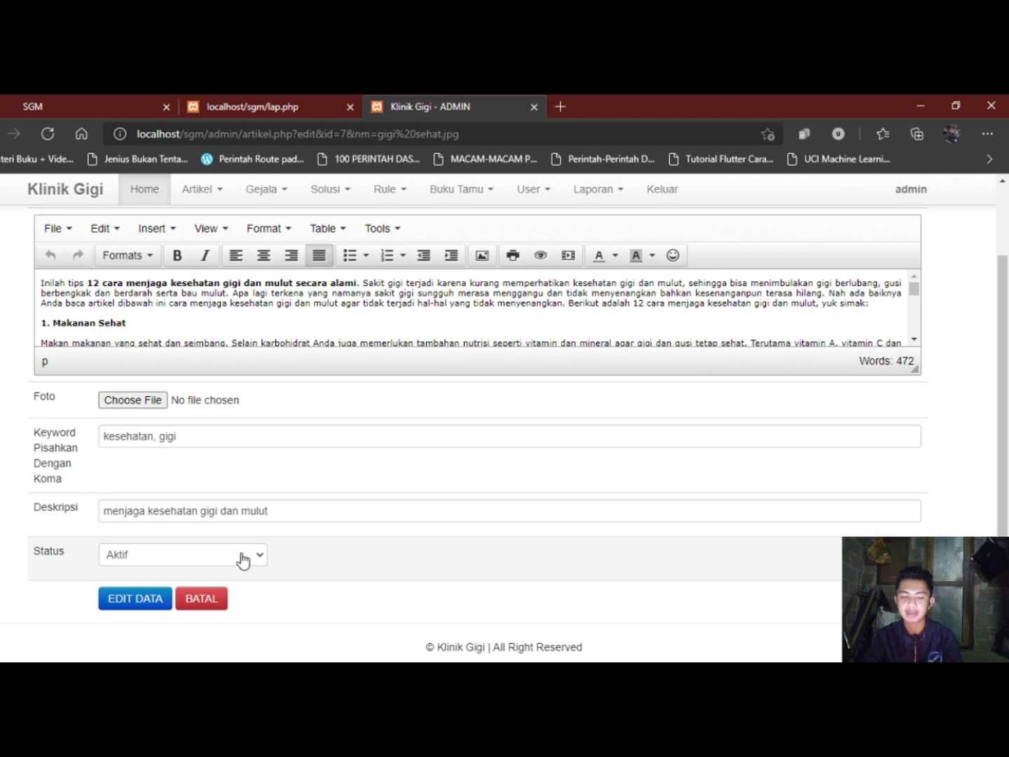
click(242, 558)
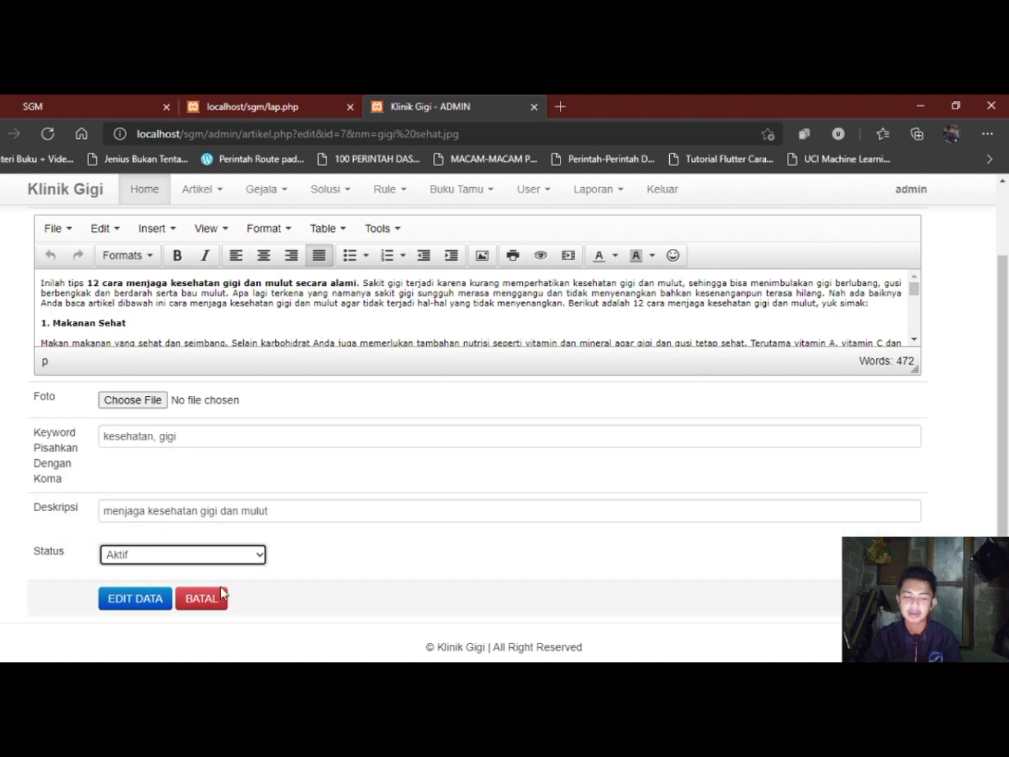
click(216, 599)
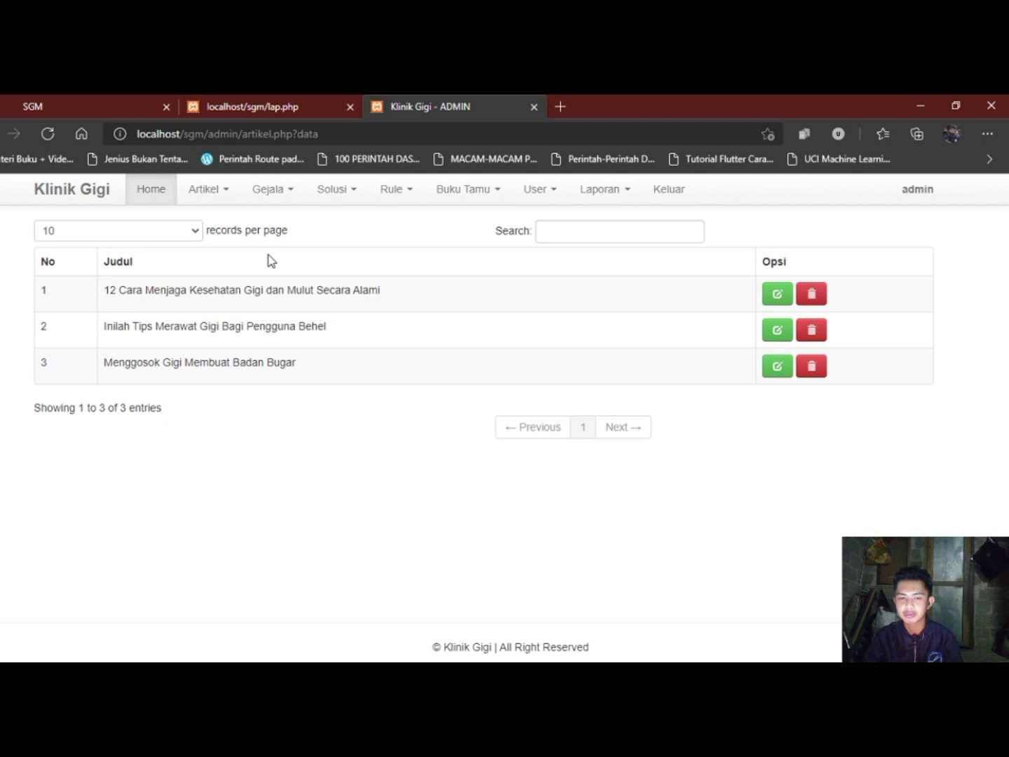
View the blank new-article form under Artikel > Entri Artikel.
click(199, 192)
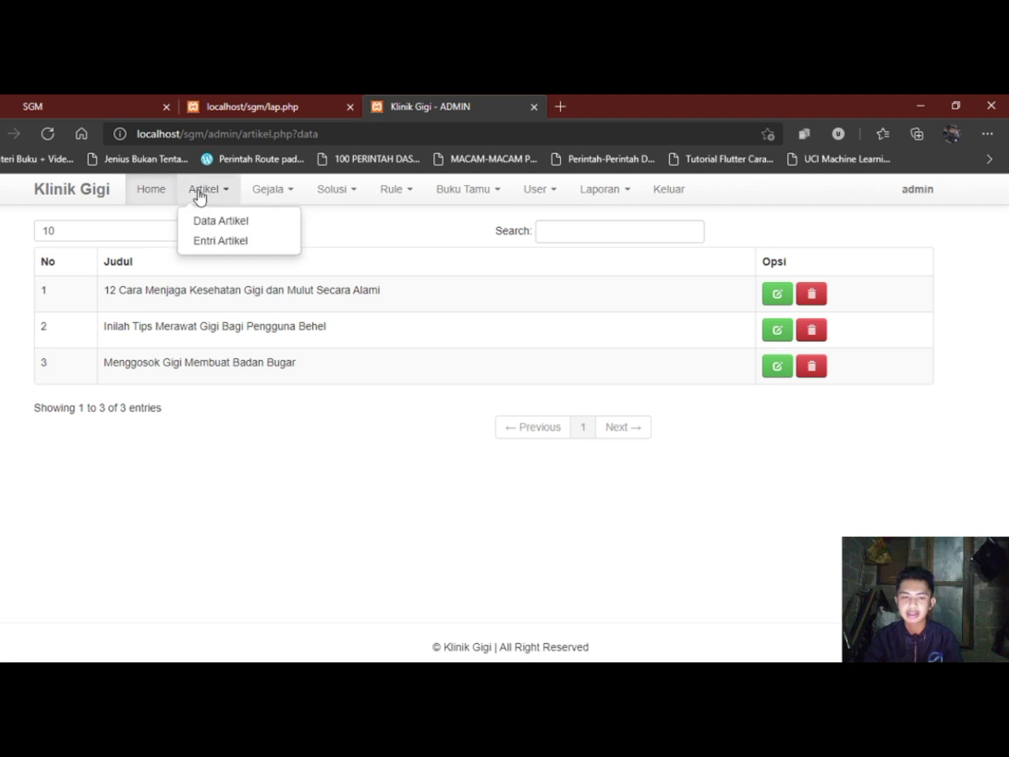
click(218, 241)
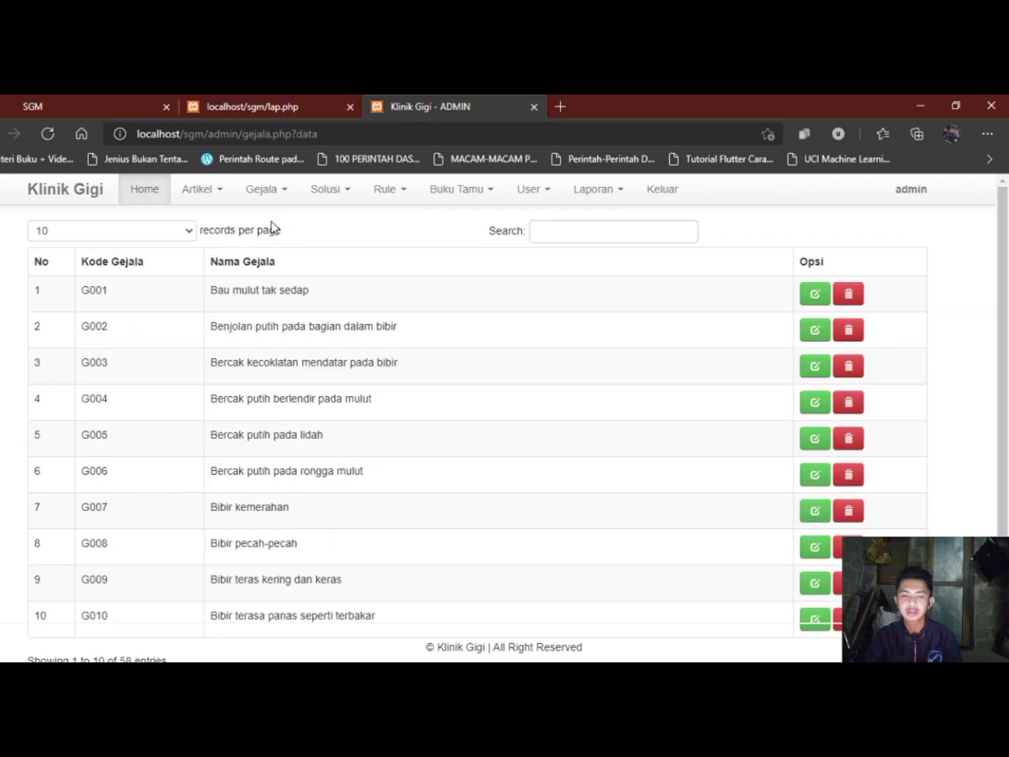
scroll(350, 350, down, 2)
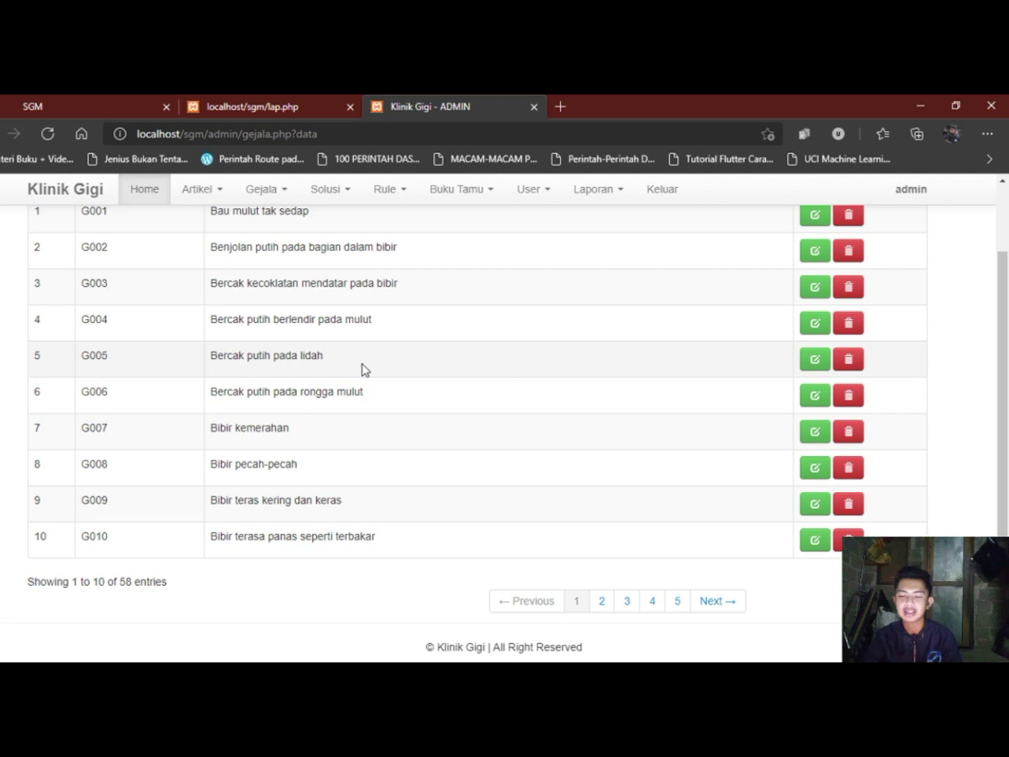
Page through the symptom list to entries 51–58, then back to 41–50.
click(714, 601)
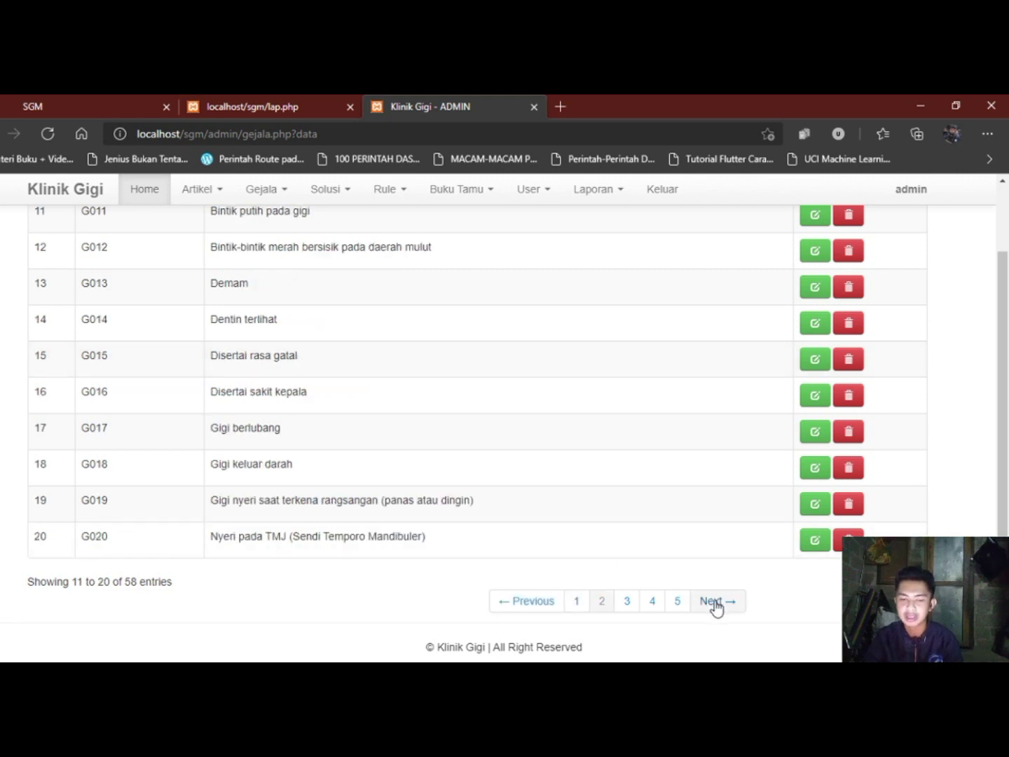
click(715, 606)
click(714, 606)
click(715, 607)
click(715, 607)
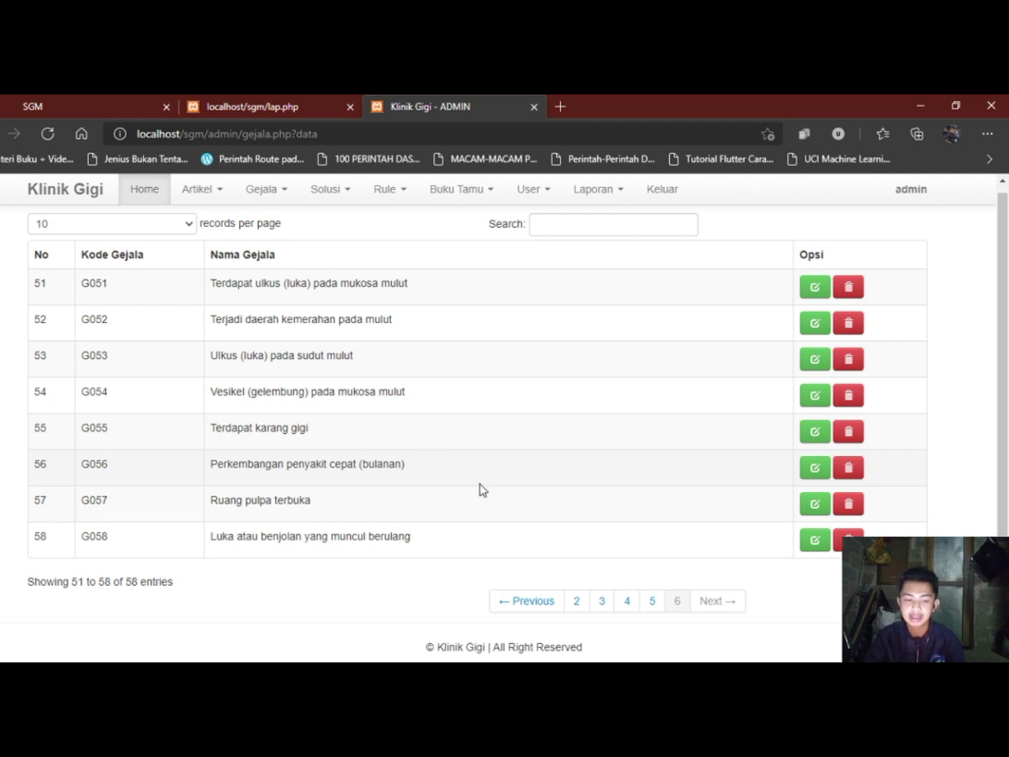
click(529, 602)
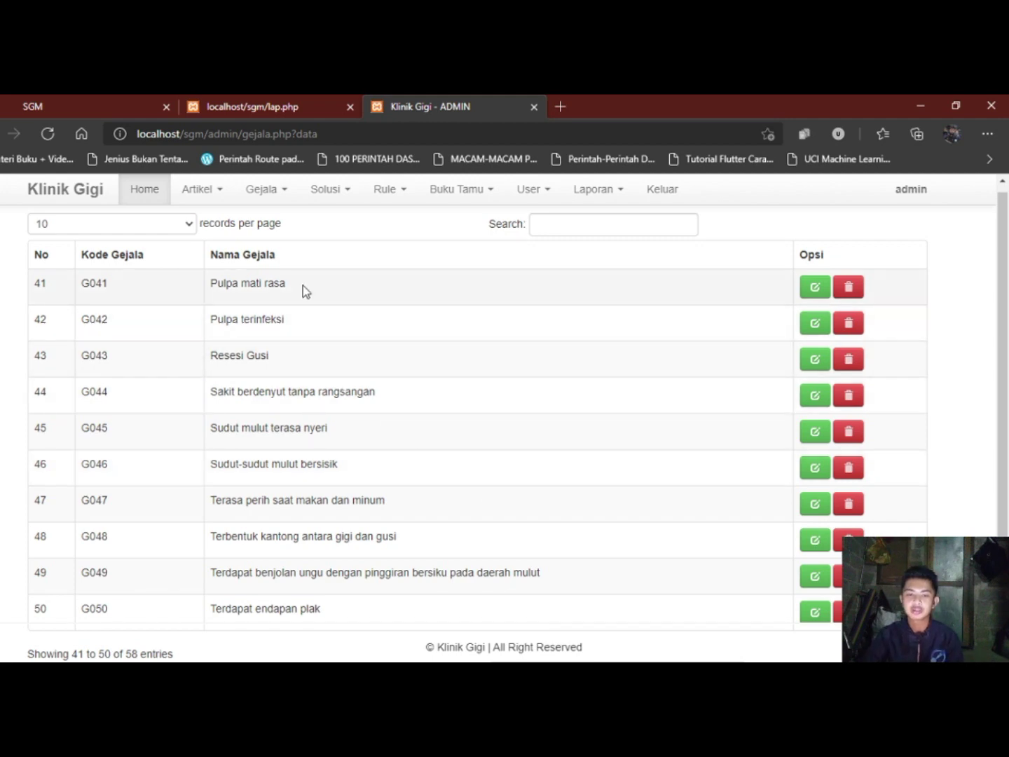
Open the solution list via Solusi > Data Solusi, showing P001–P010 of 21.
click(317, 199)
click(337, 222)
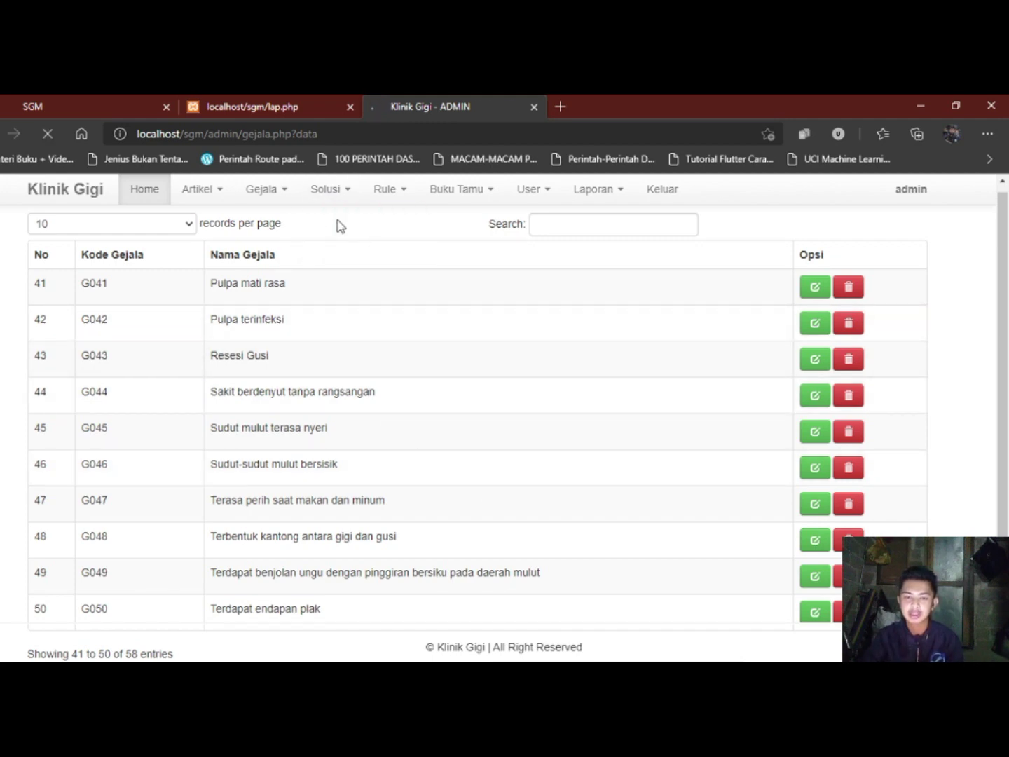
scroll(365, 344, down, 5)
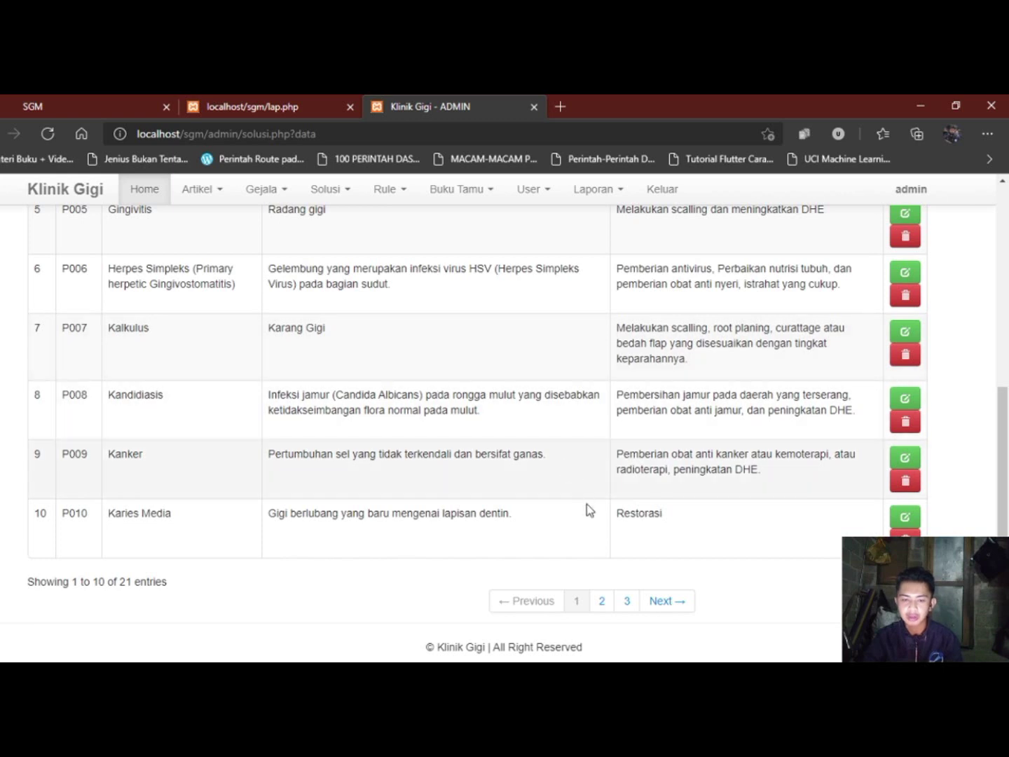
Page the solutions table to entries 11–20, then entry 21, then back to 11–20.
click(665, 602)
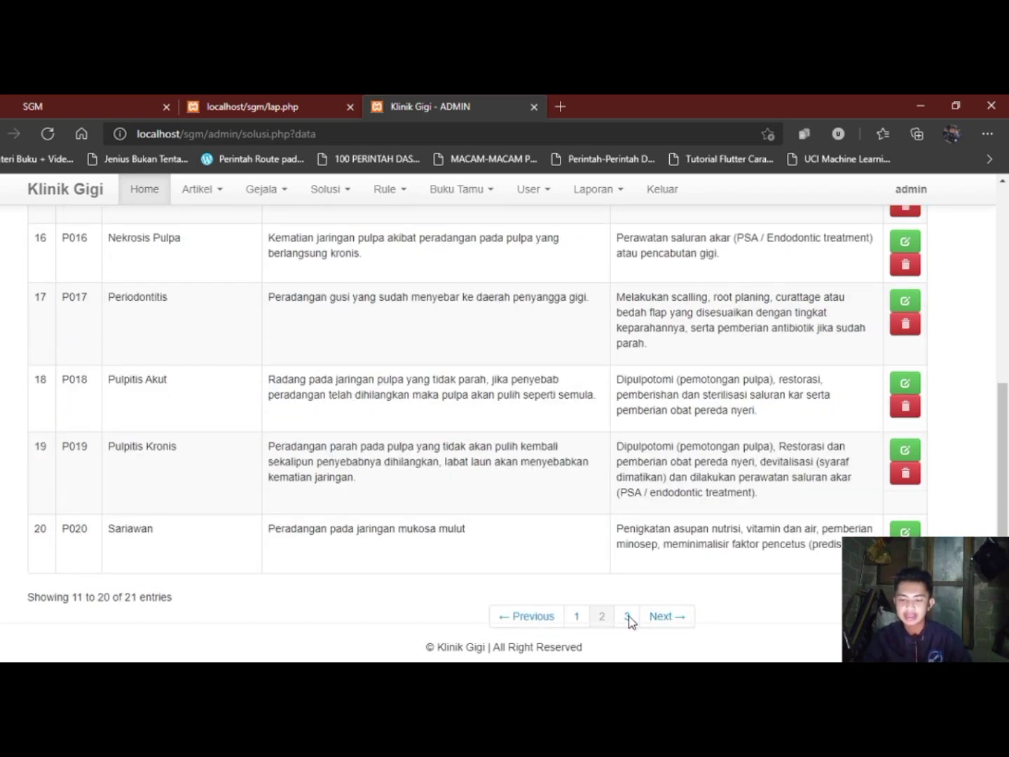
scroll(464, 424, up, 5)
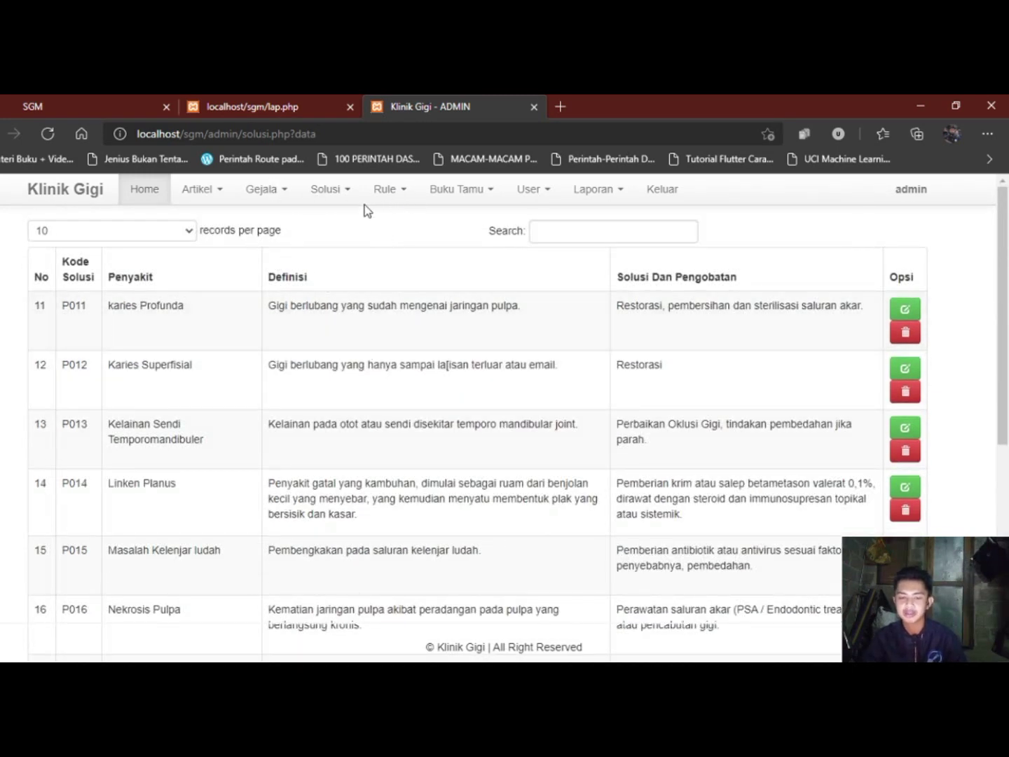
scroll(281, 357, down, 5)
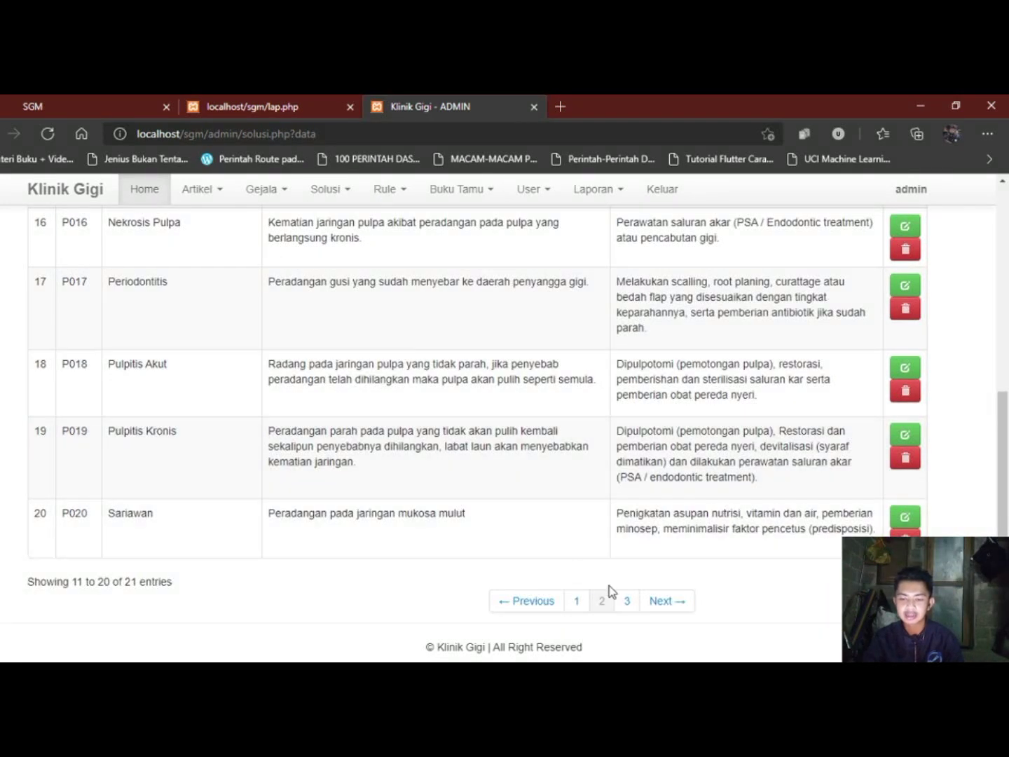
click(625, 603)
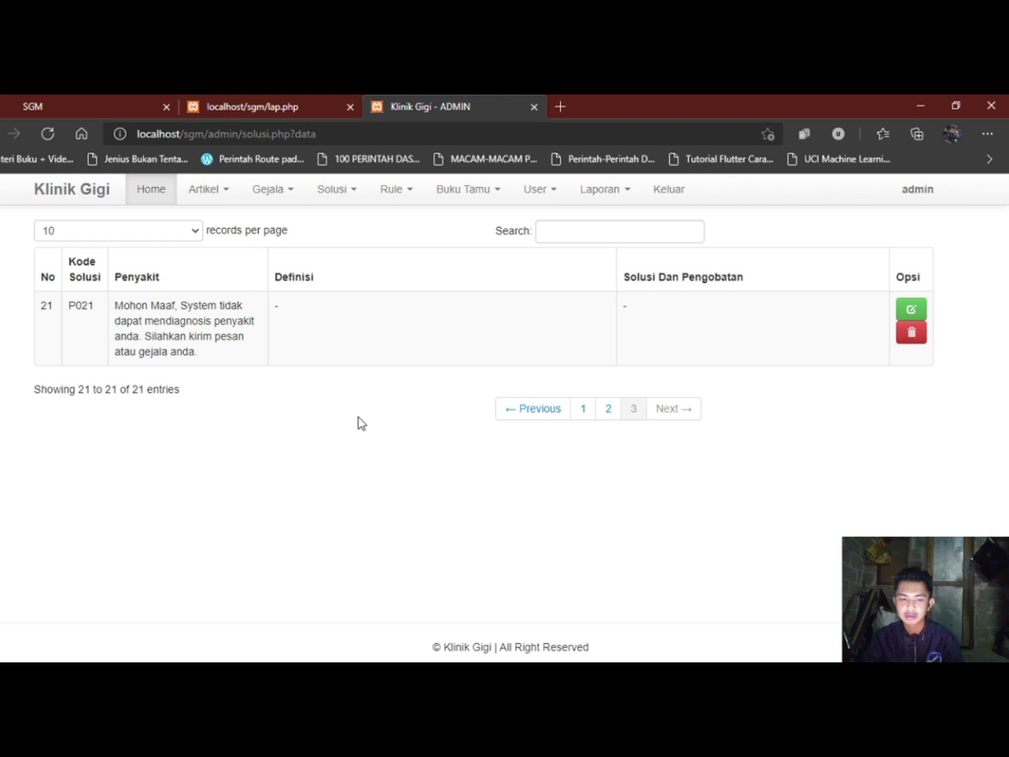
click(561, 421)
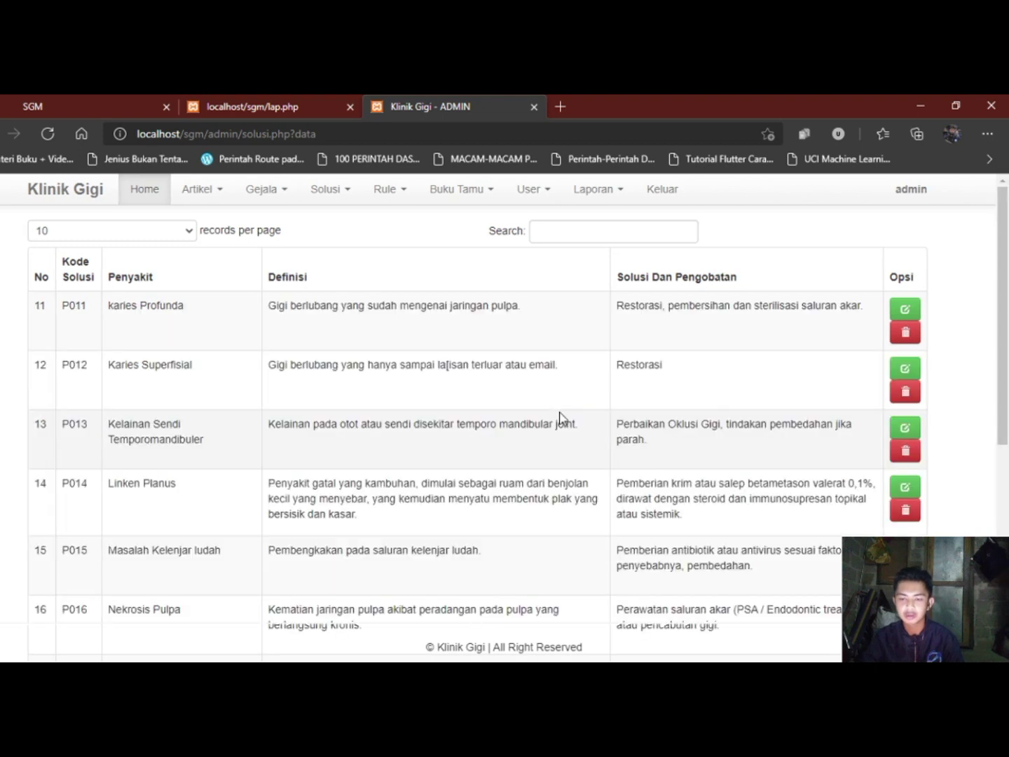
click(390, 196)
Open the Data Rule table of 116 diagnosis rules and scroll through its first page.
click(398, 219)
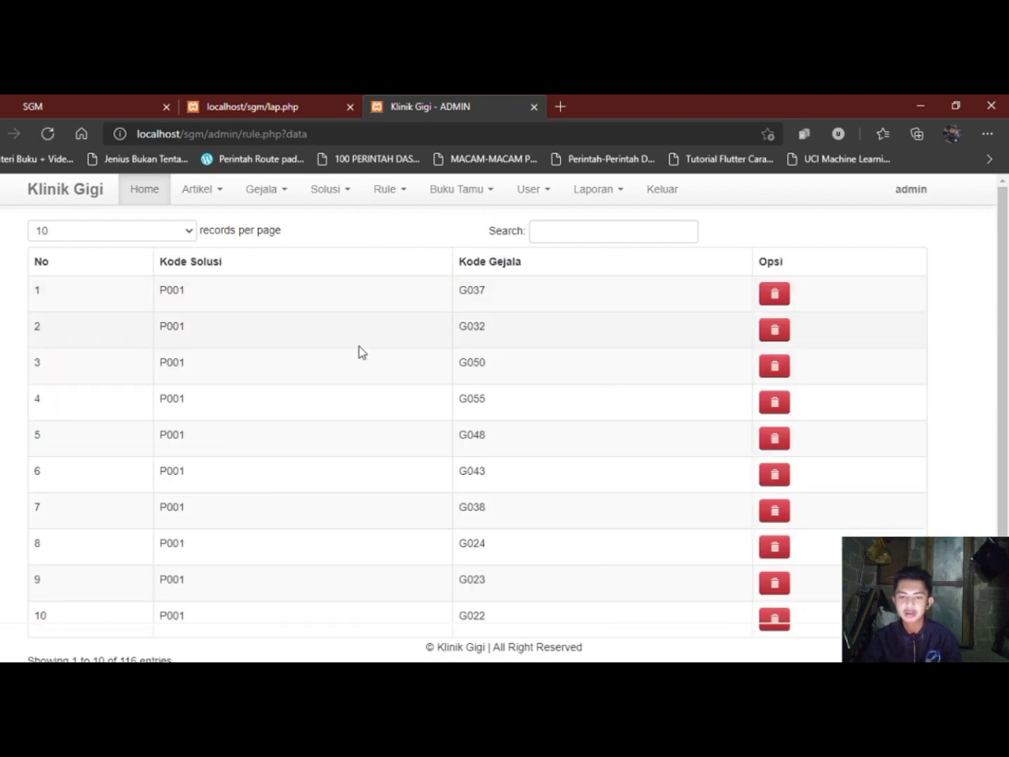
scroll(359, 347, down, 1)
scroll(359, 351, up, 1)
scroll(358, 350, down, 1)
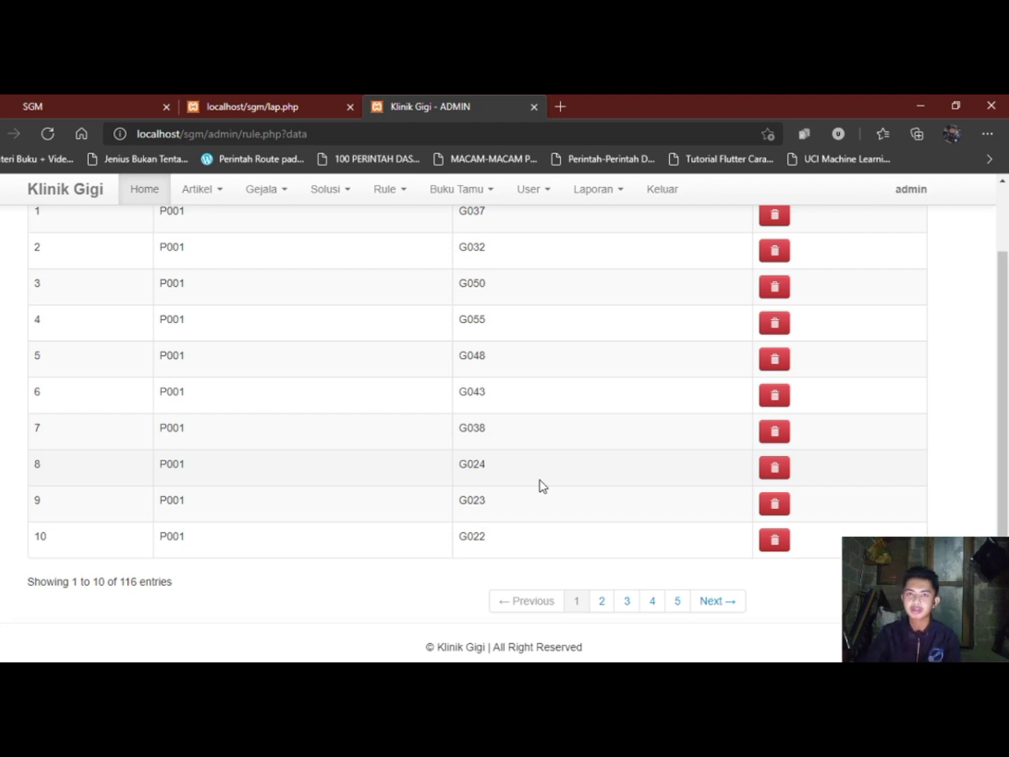
scroll(539, 484, up, 1)
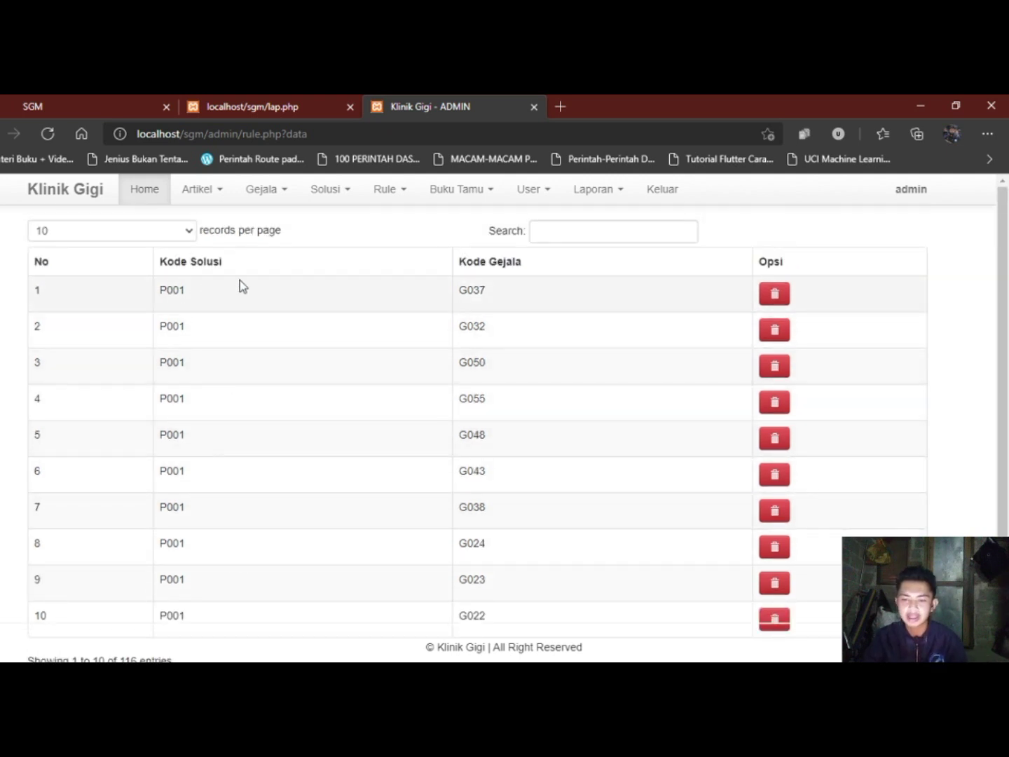
scroll(284, 399, down, 1)
scroll(282, 401, up, 1)
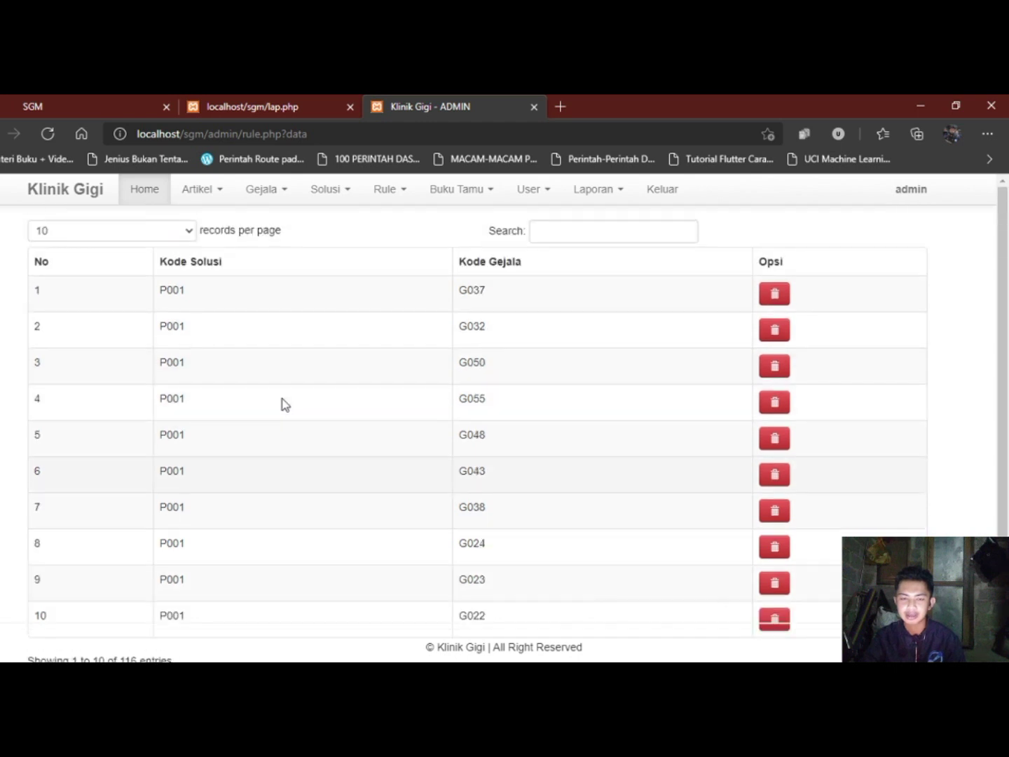
scroll(273, 410, down, 1)
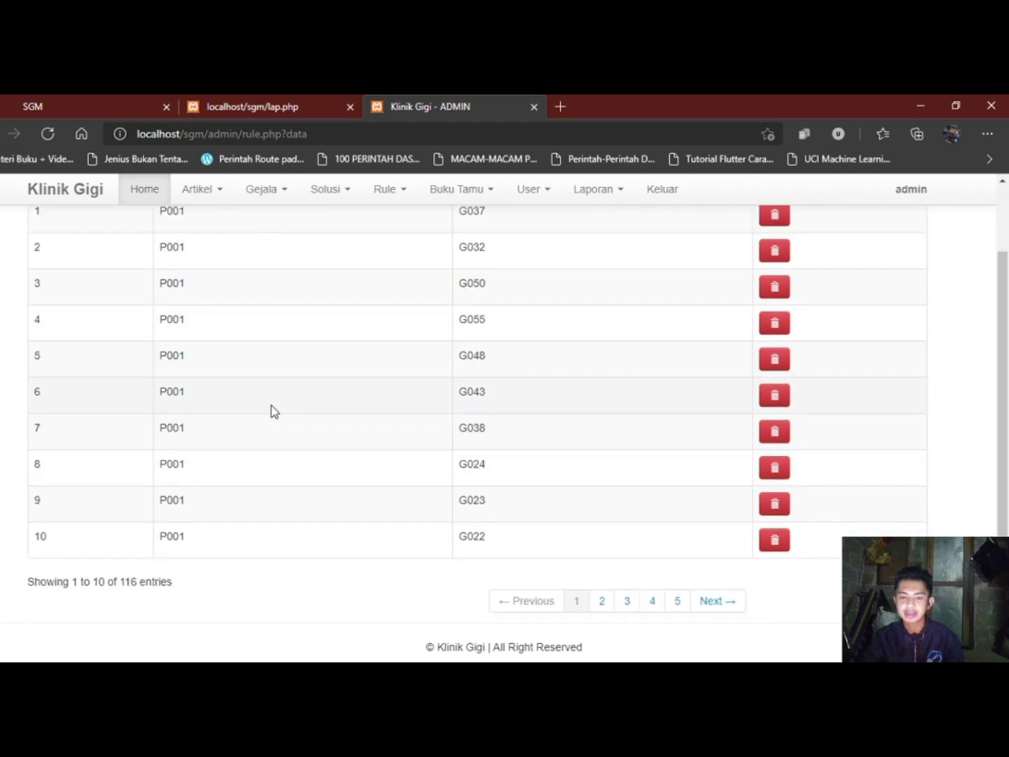
scroll(284, 420, up, 1)
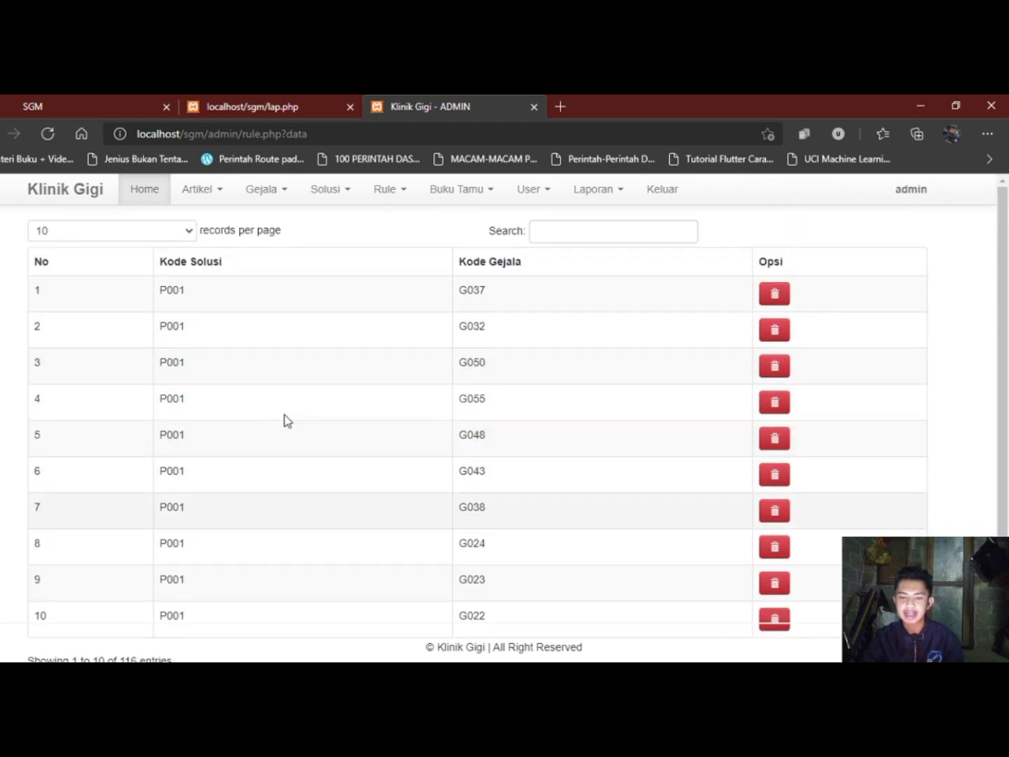
scroll(393, 403, down, 1)
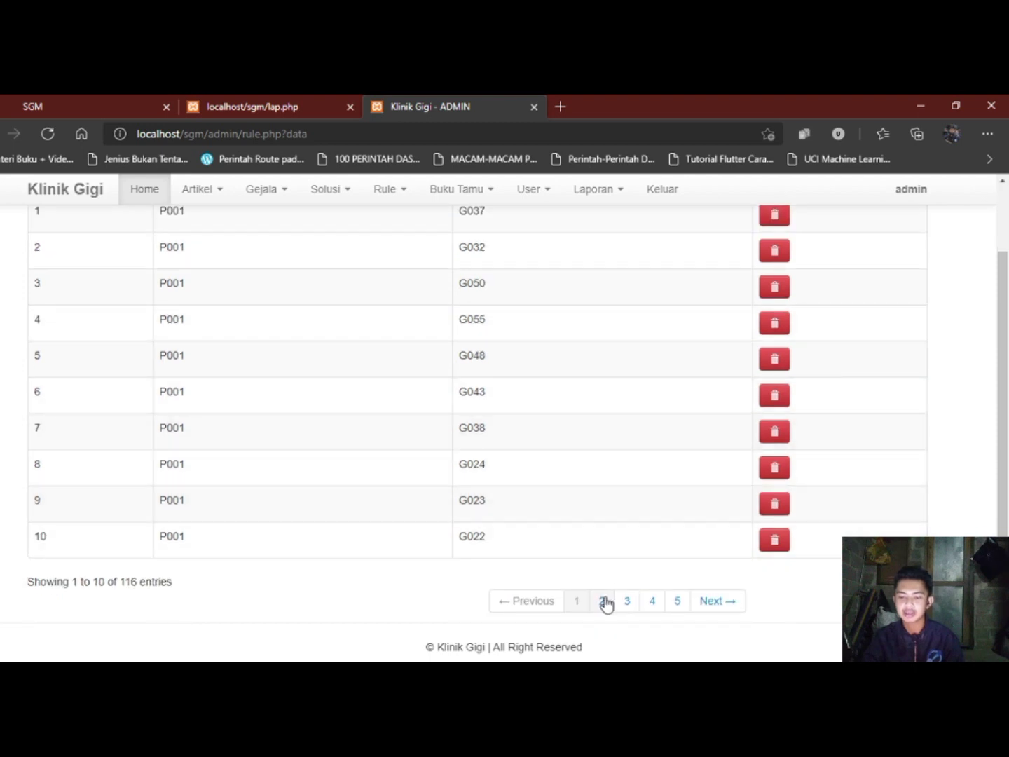
Advance the rule table to entries 11–20, then 21–30.
click(606, 603)
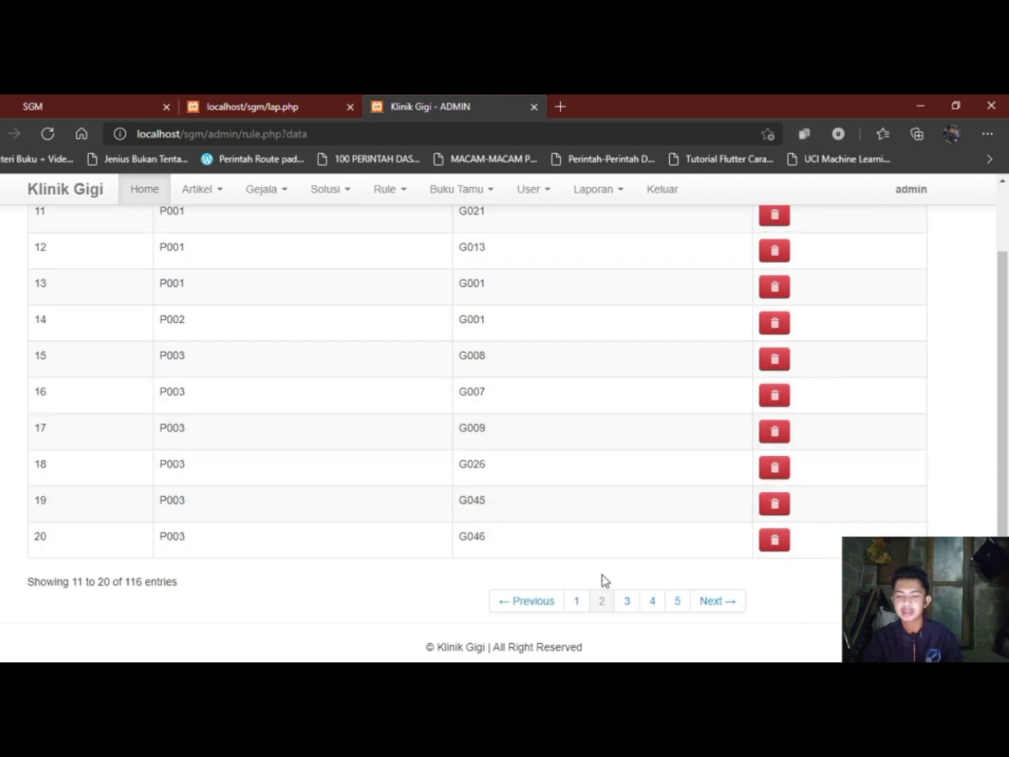
scroll(522, 489, up, 1)
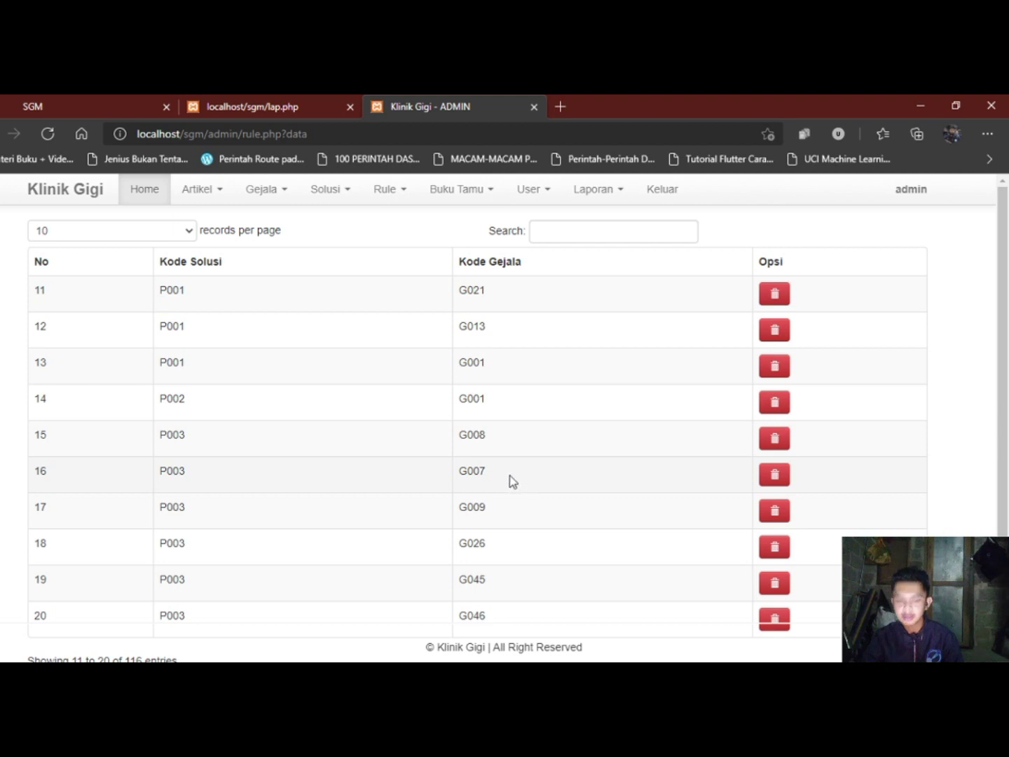
scroll(575, 484, down, 1)
click(629, 603)
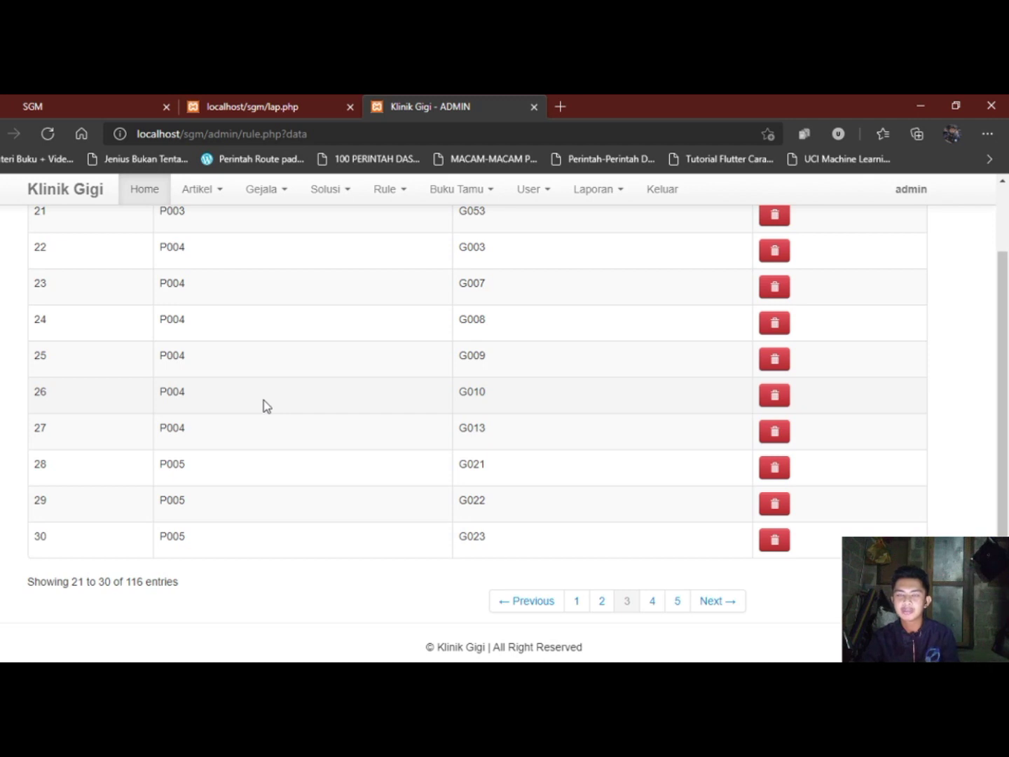
scroll(531, 379, up, 2)
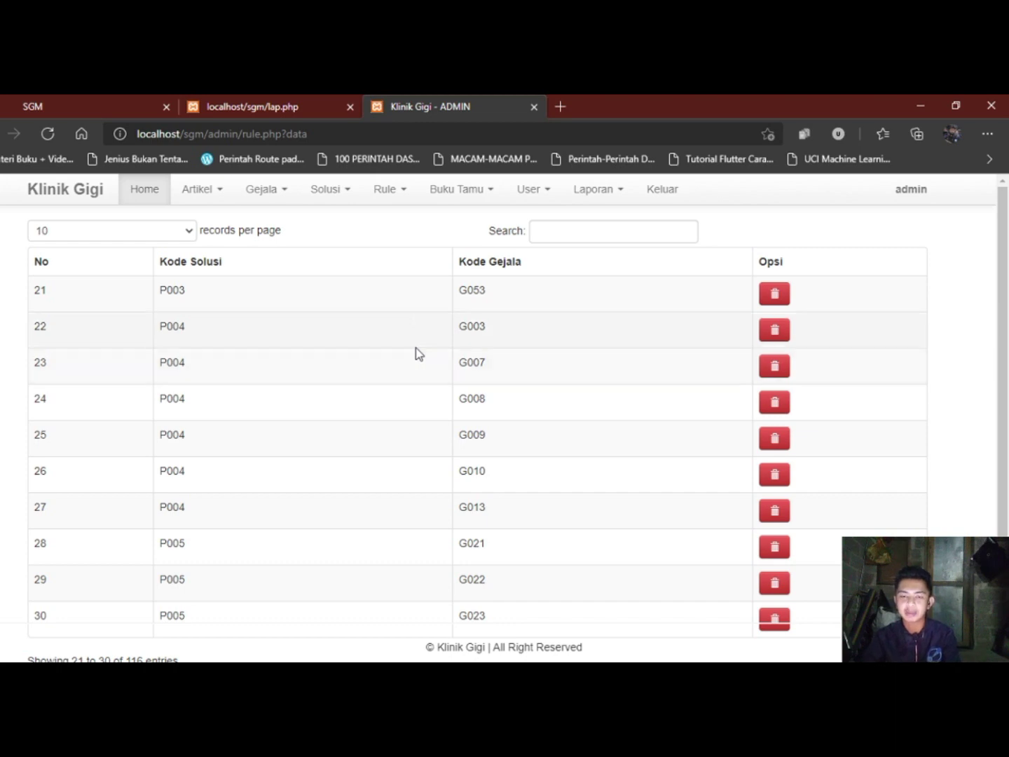
click(482, 196)
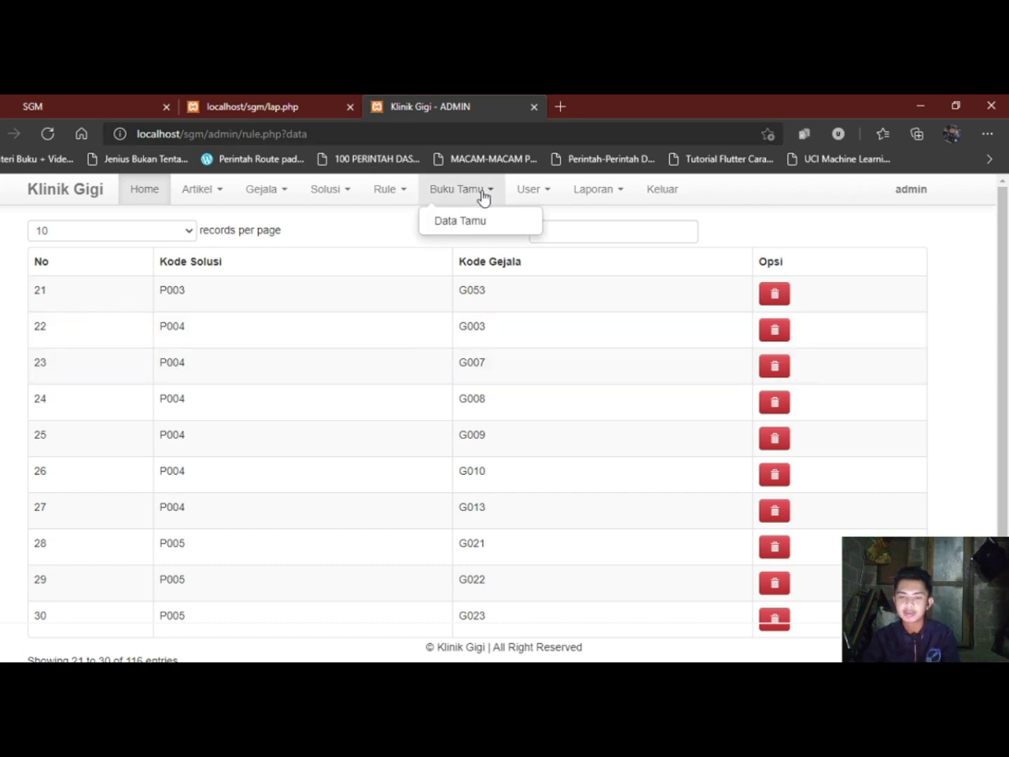
Open Buku Tamu > Data Tamu to list the two guestbook messages.
click(484, 218)
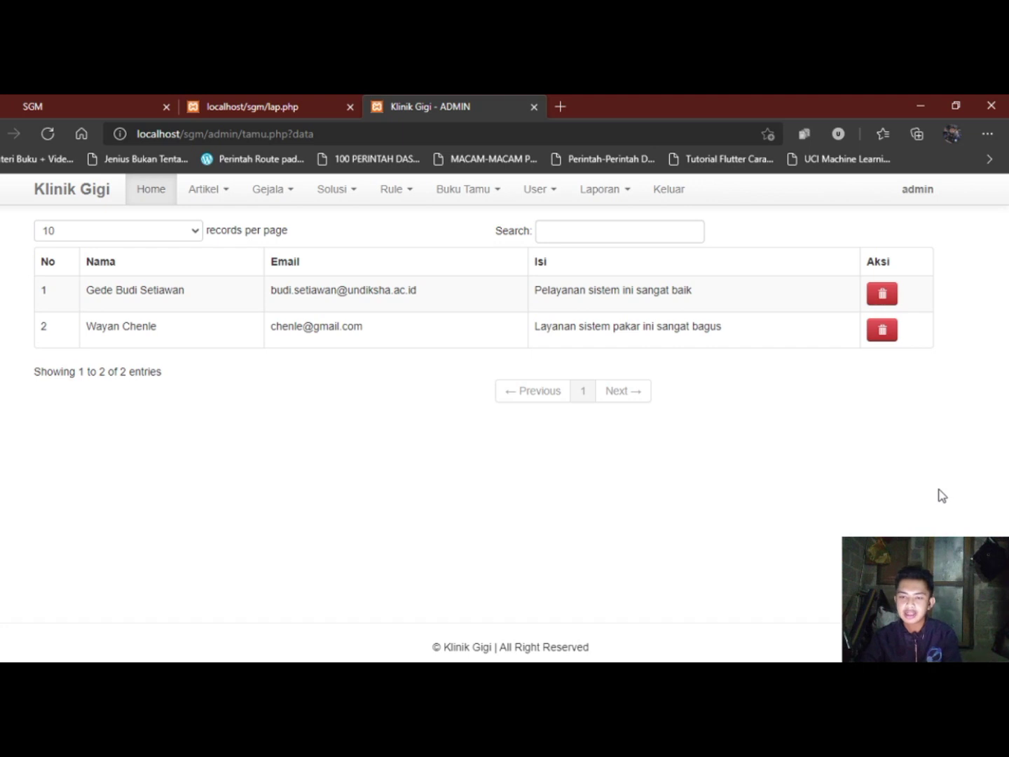
Check the Data User list and the blank Entri User form, then return to the user list.
click(554, 197)
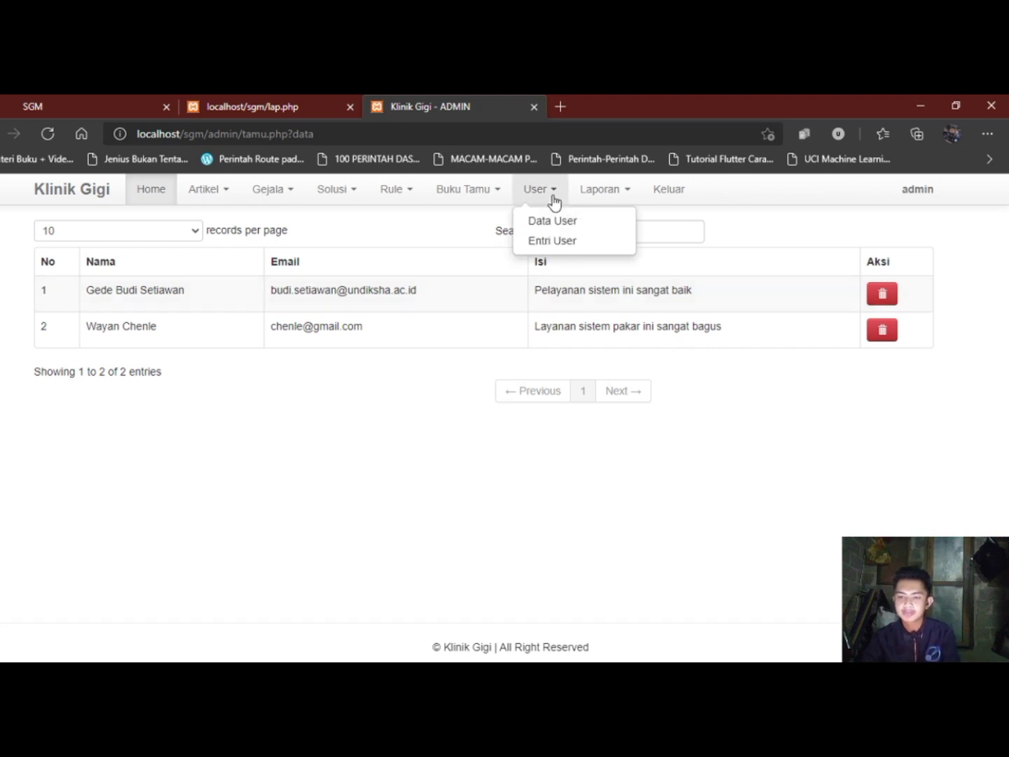
click(555, 222)
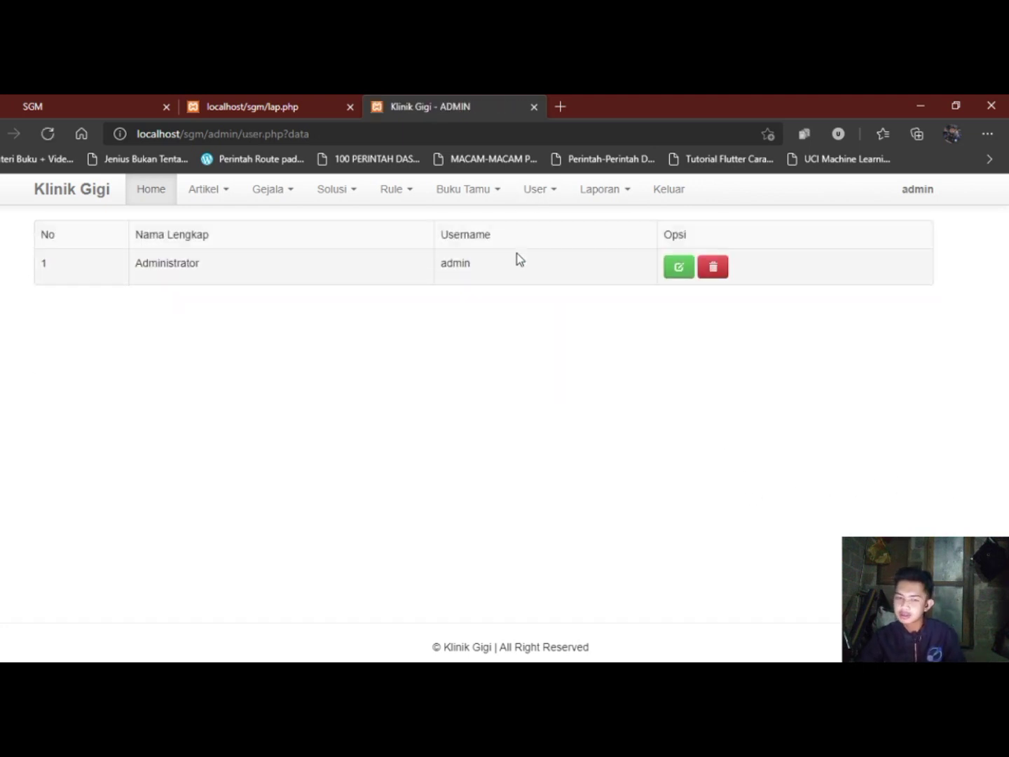
click(546, 204)
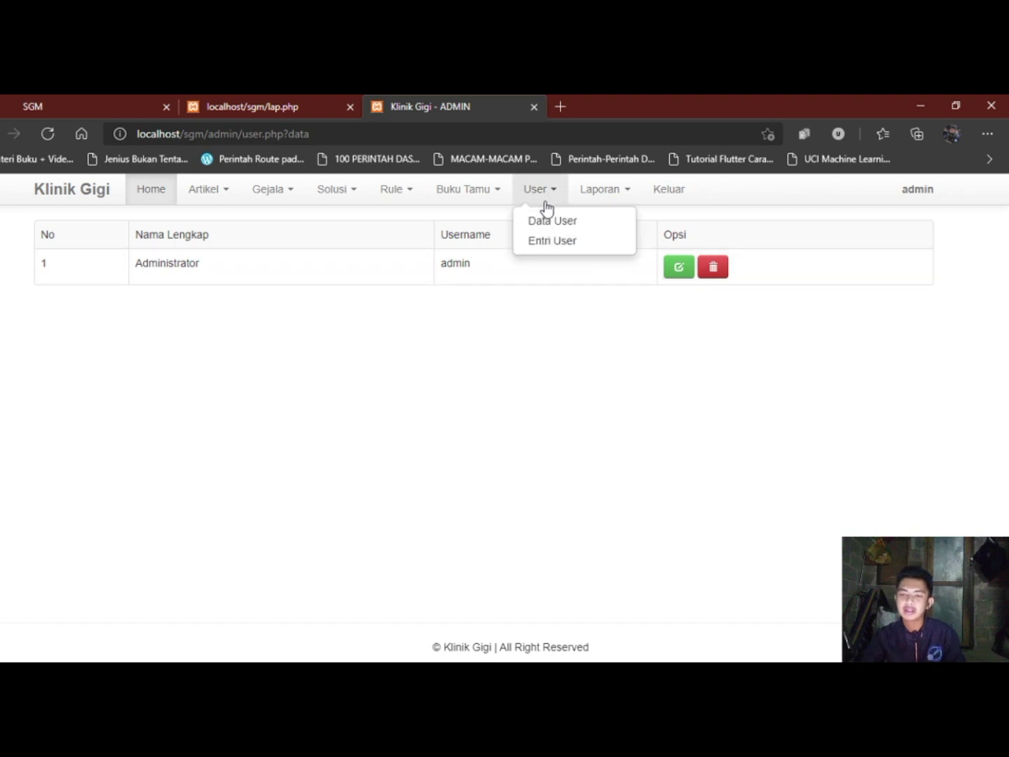
click(546, 240)
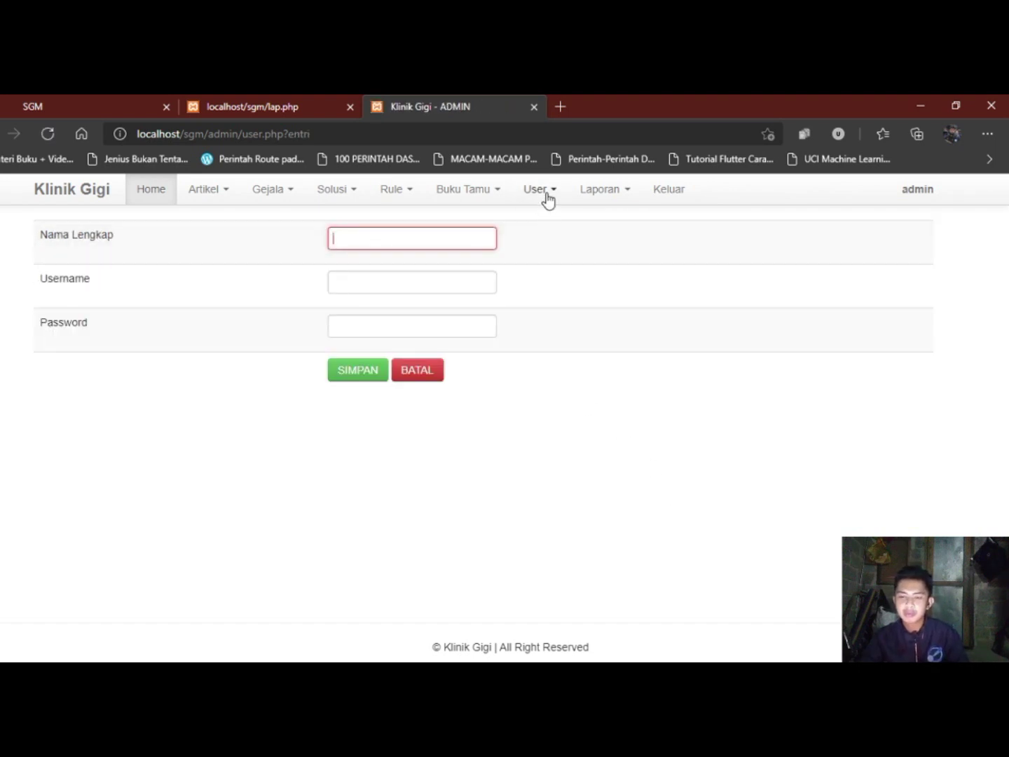
click(545, 197)
click(546, 218)
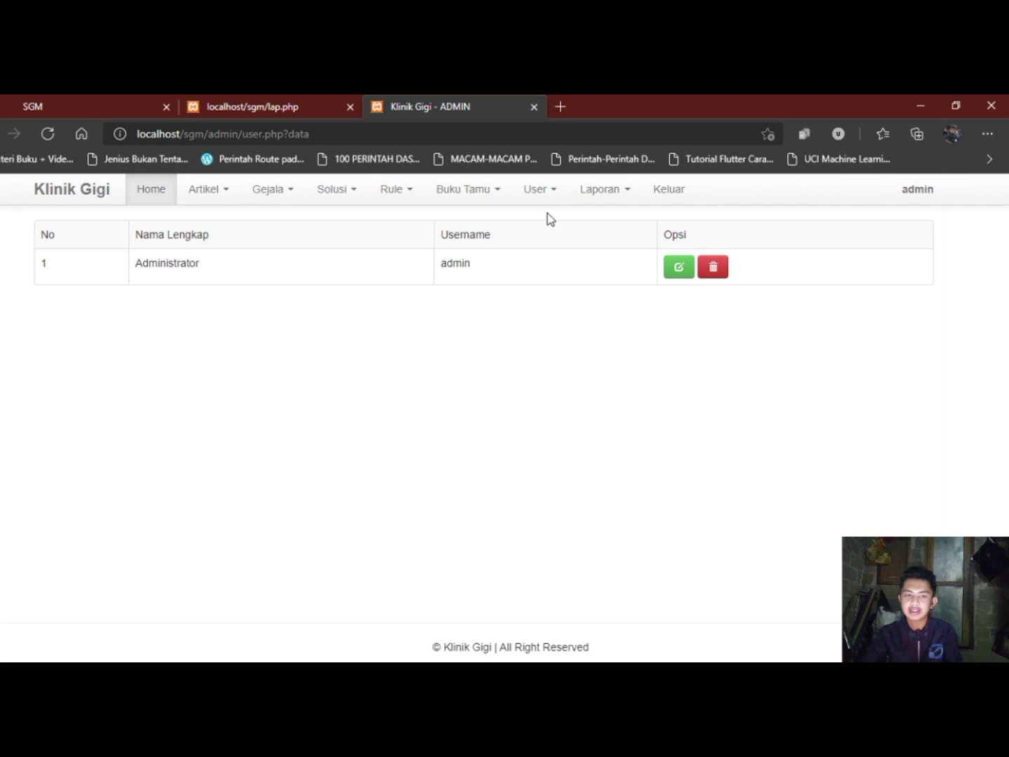
click(608, 198)
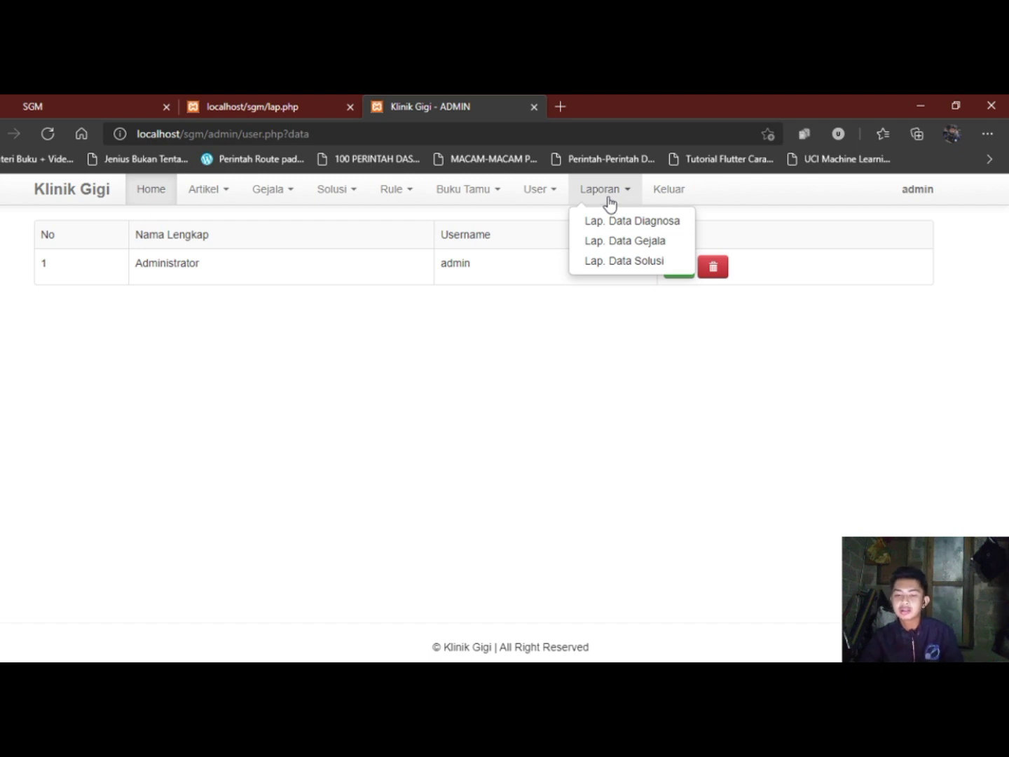
Generate the Lap. Data Diagnosa report, dismiss its print preview, then browse the public localhost/sgm homepage's articles.
click(626, 221)
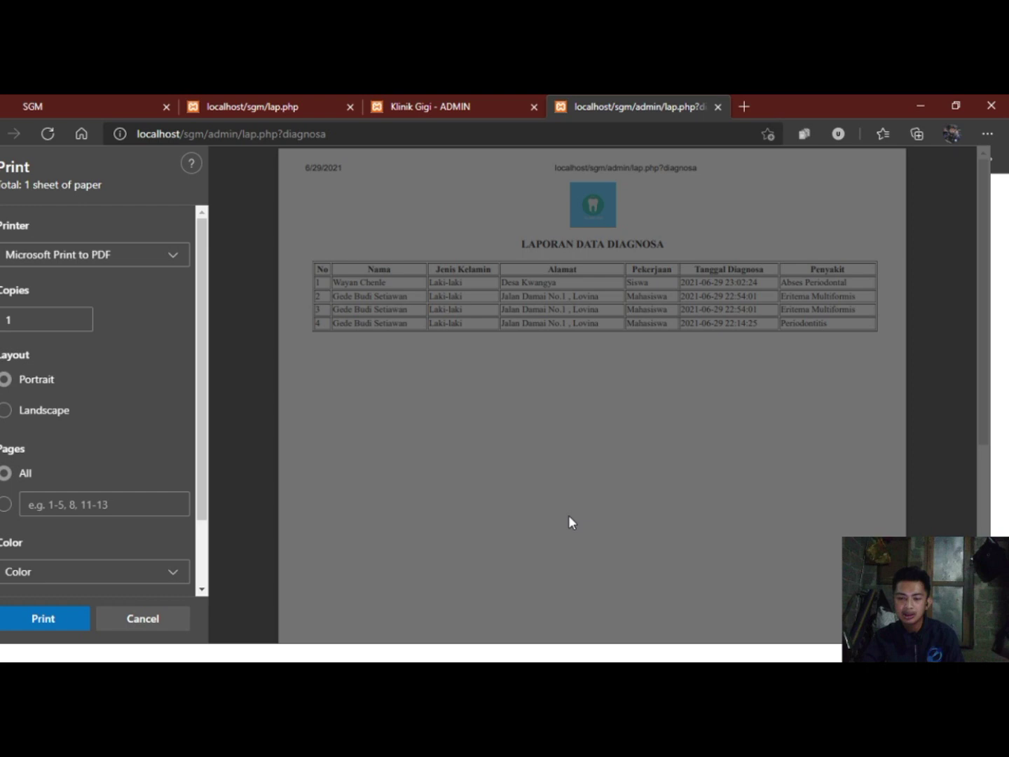
key(Escape)
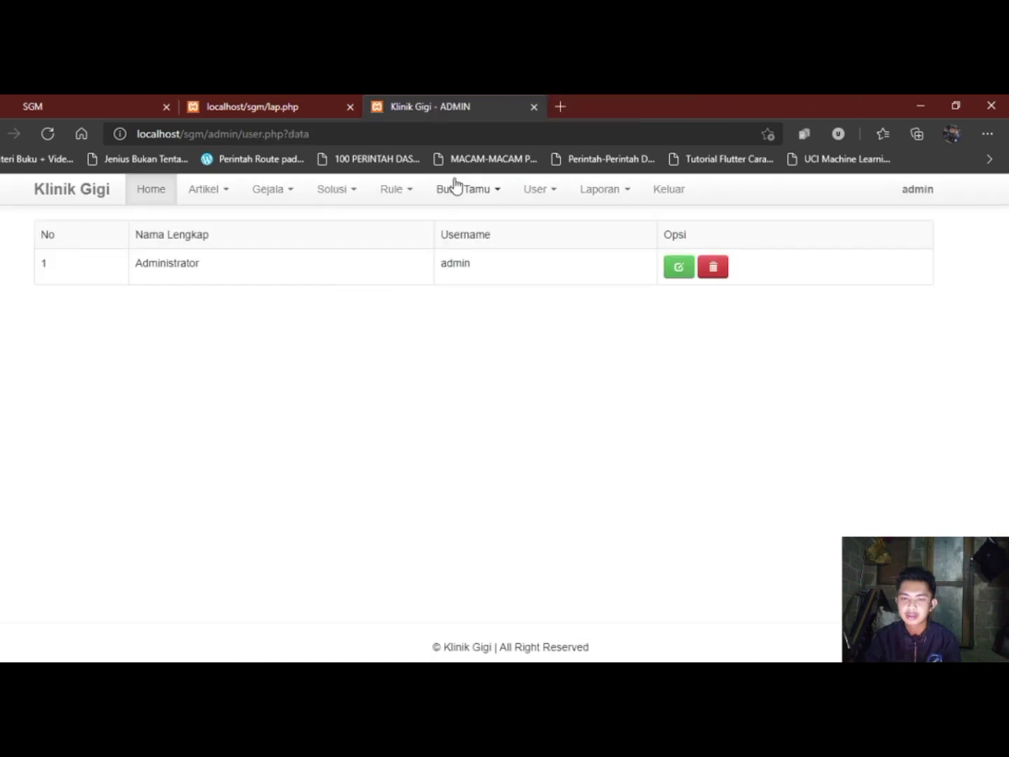
click(74, 191)
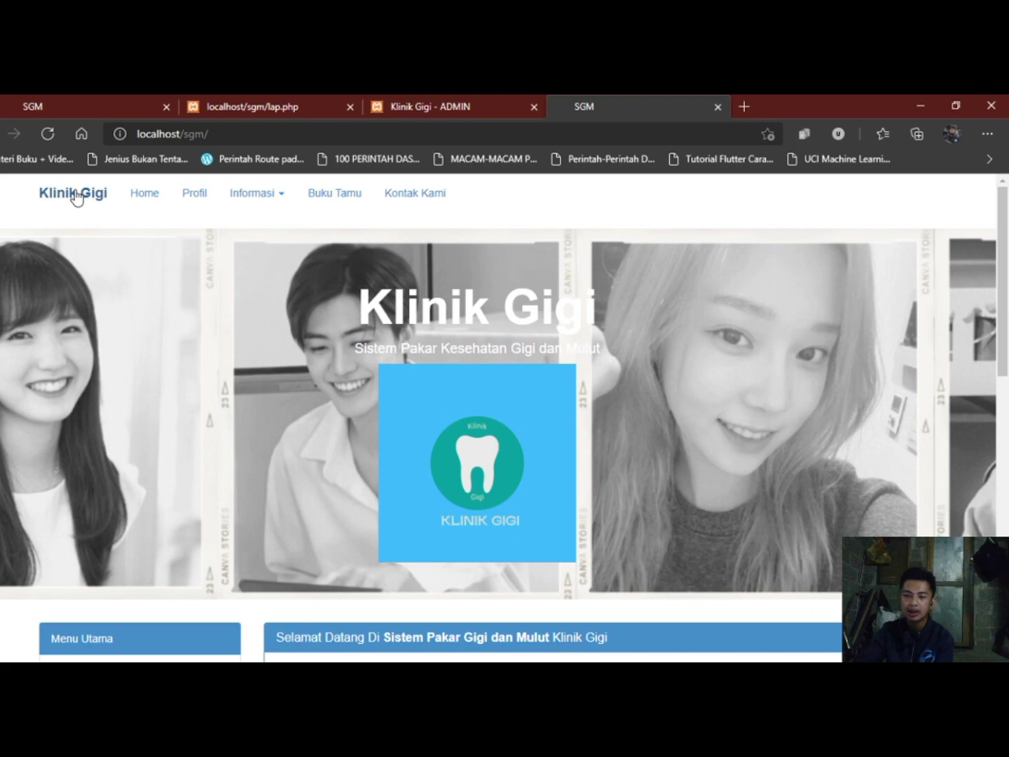
scroll(409, 272, down, 5)
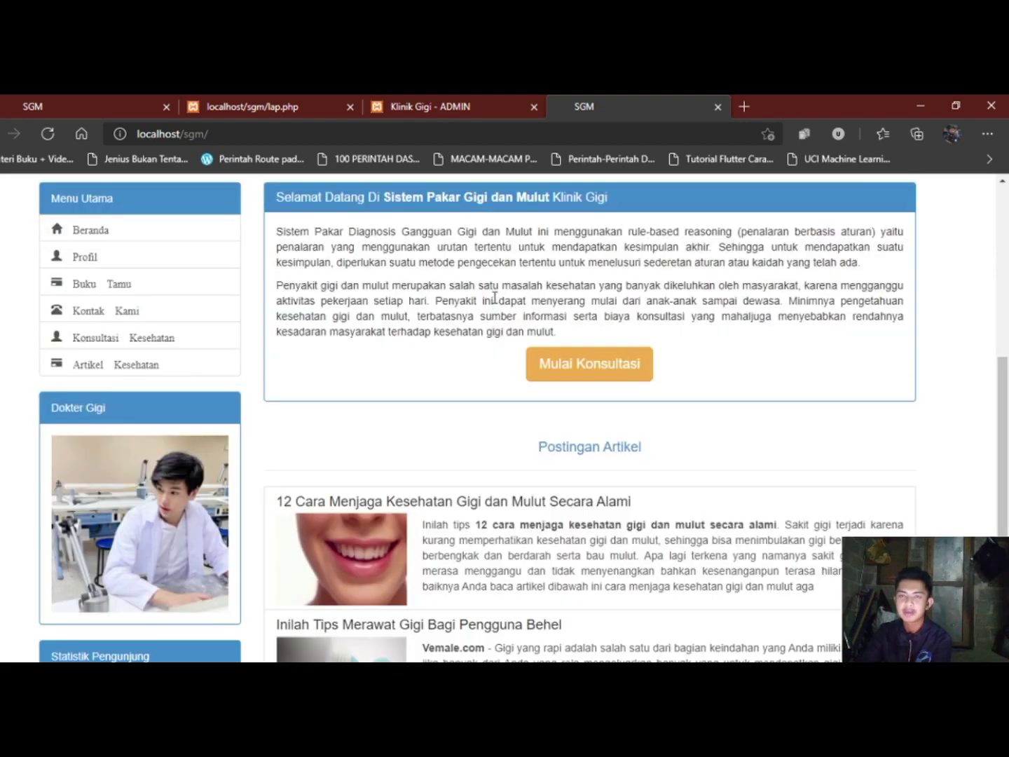